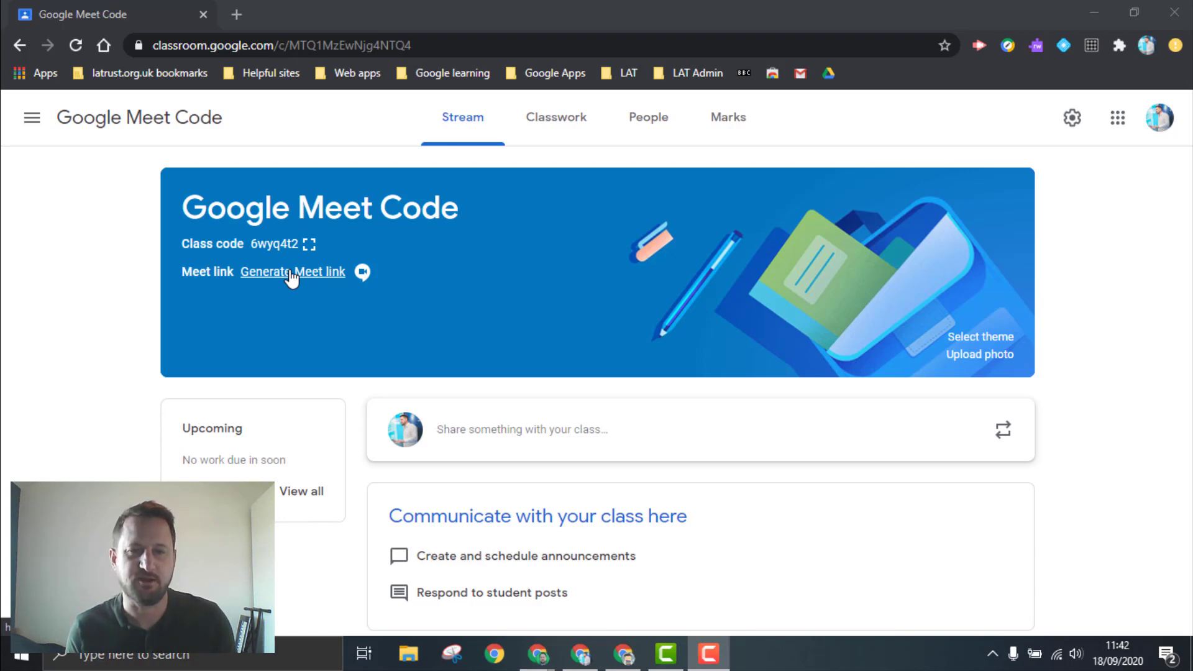
Generate a new class Meet link, keep Visible to students on, and save it.
{"action": "left_click", "coordinate": [292, 274]}
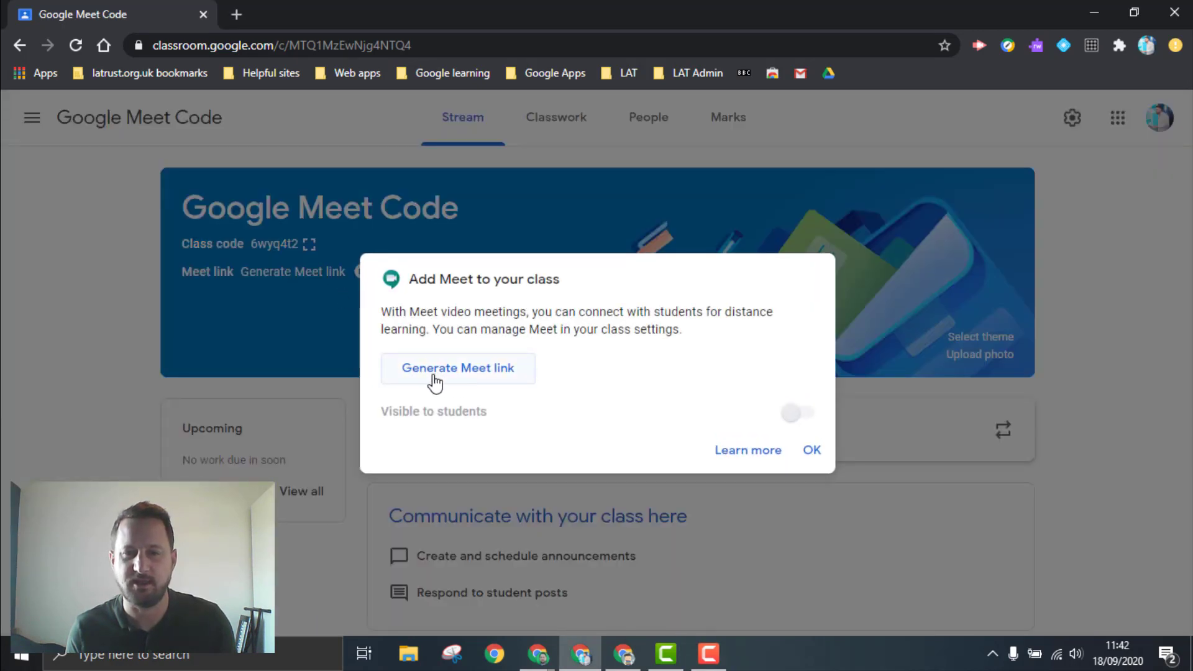
{"action": "left_click", "coordinate": [454, 375]}
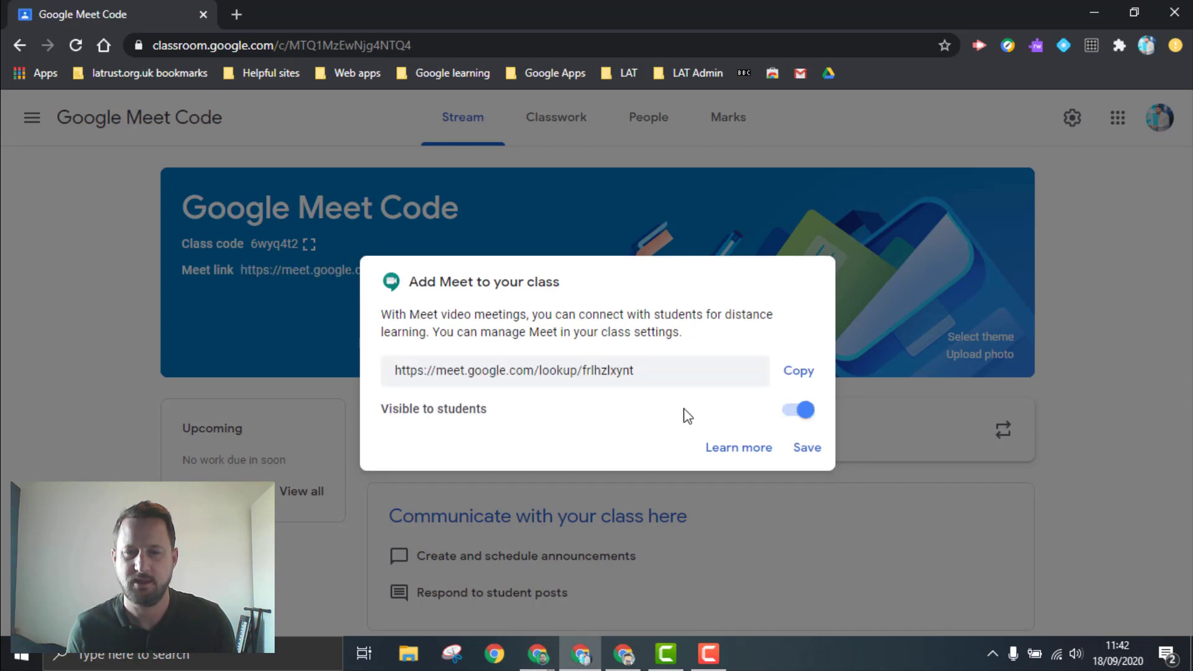
{"action": "left_click", "coordinate": [797, 410]}
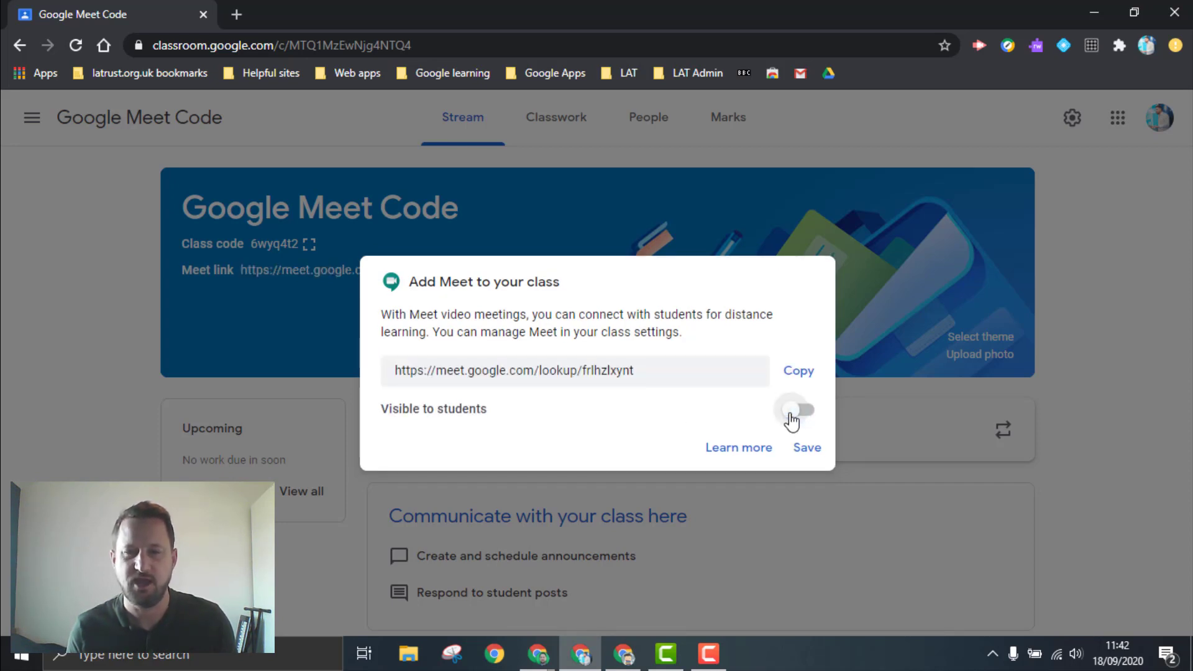
{"action": "left_click", "coordinate": [789, 415]}
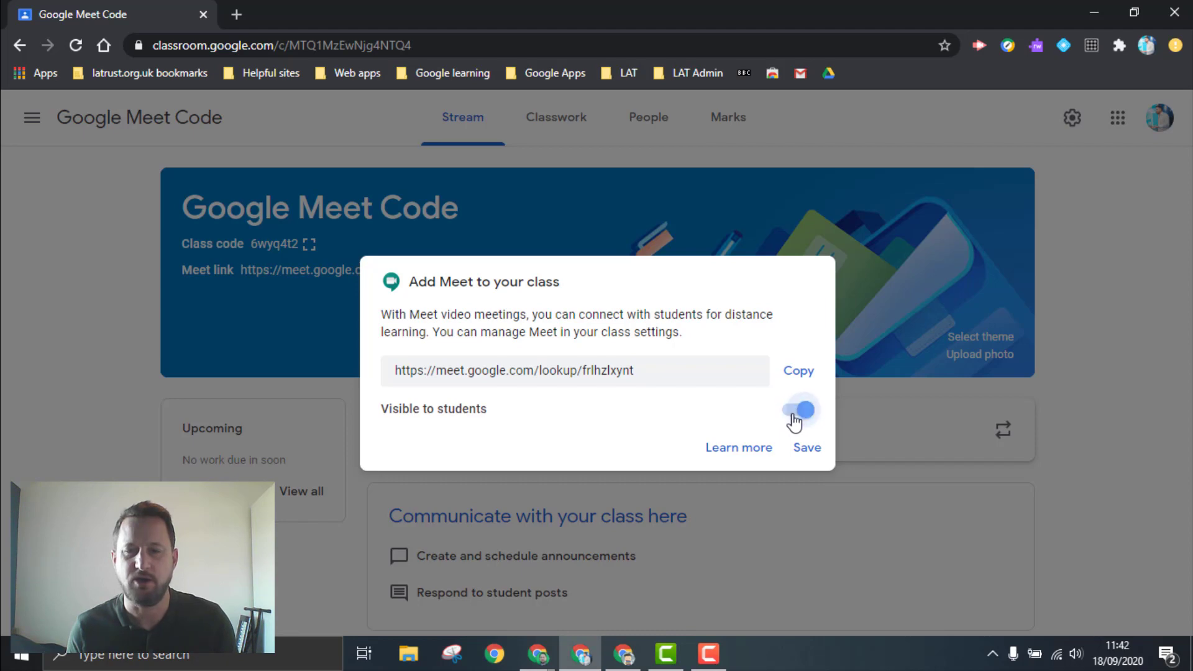
{"action": "left_click", "coordinate": [811, 449]}
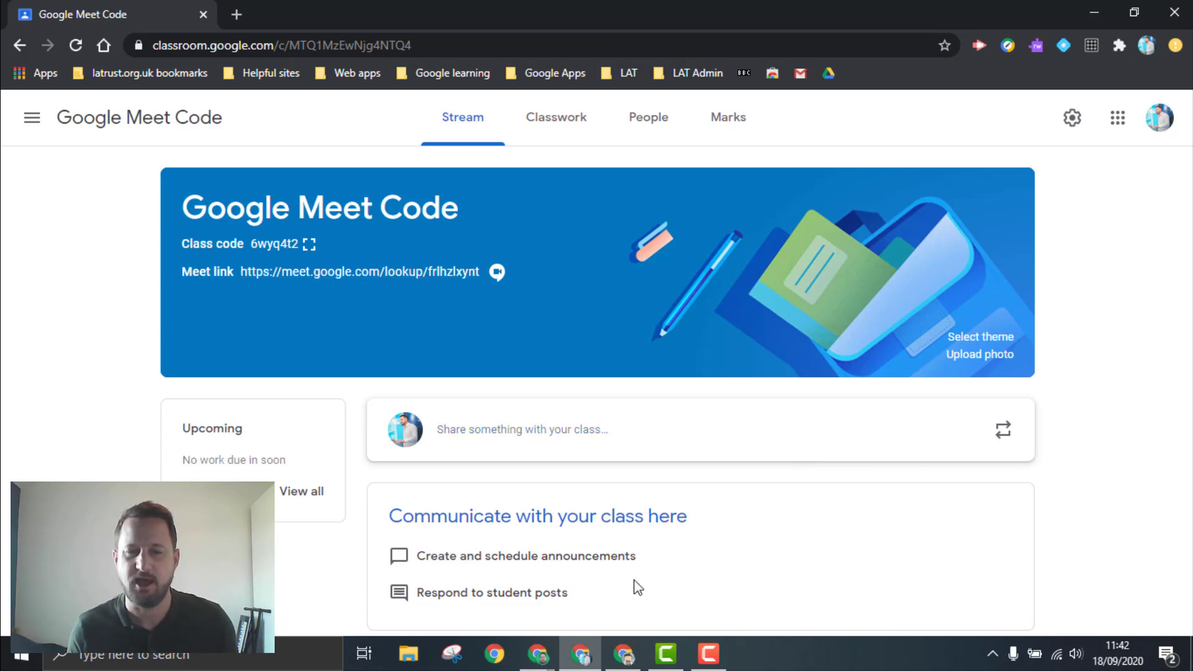
Reload the student's class page and open its Meet link, which shows a can't-create-meeting error.
{"action": "left_click", "coordinate": [624, 654]}
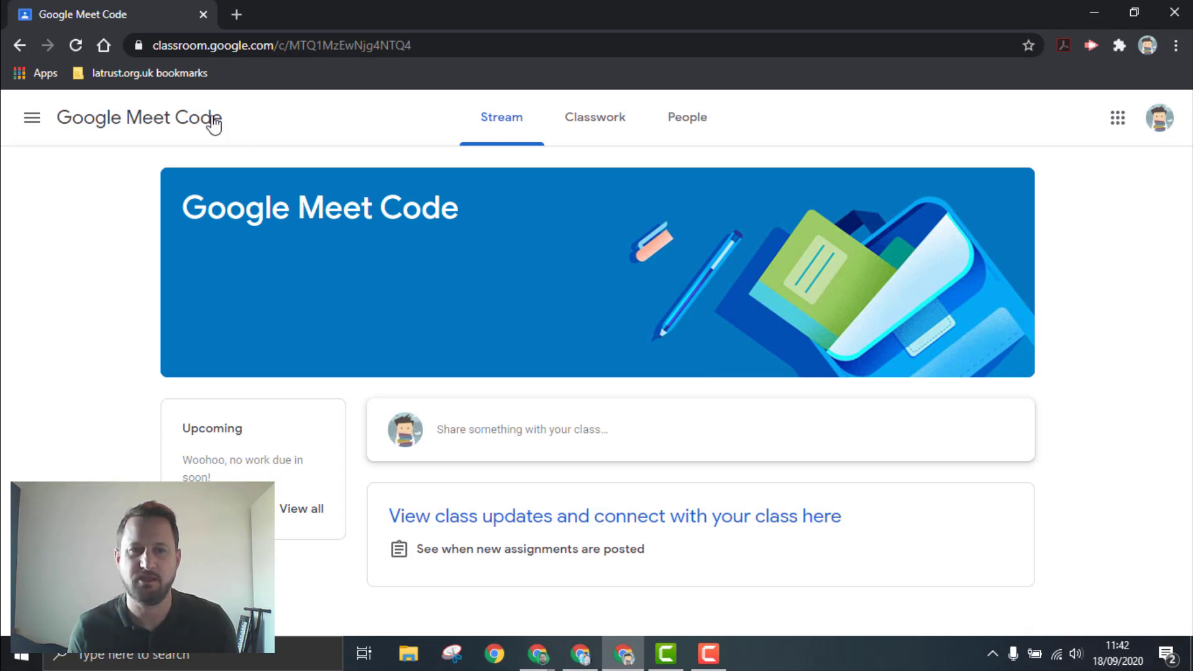
{"action": "left_click", "coordinate": [76, 45]}
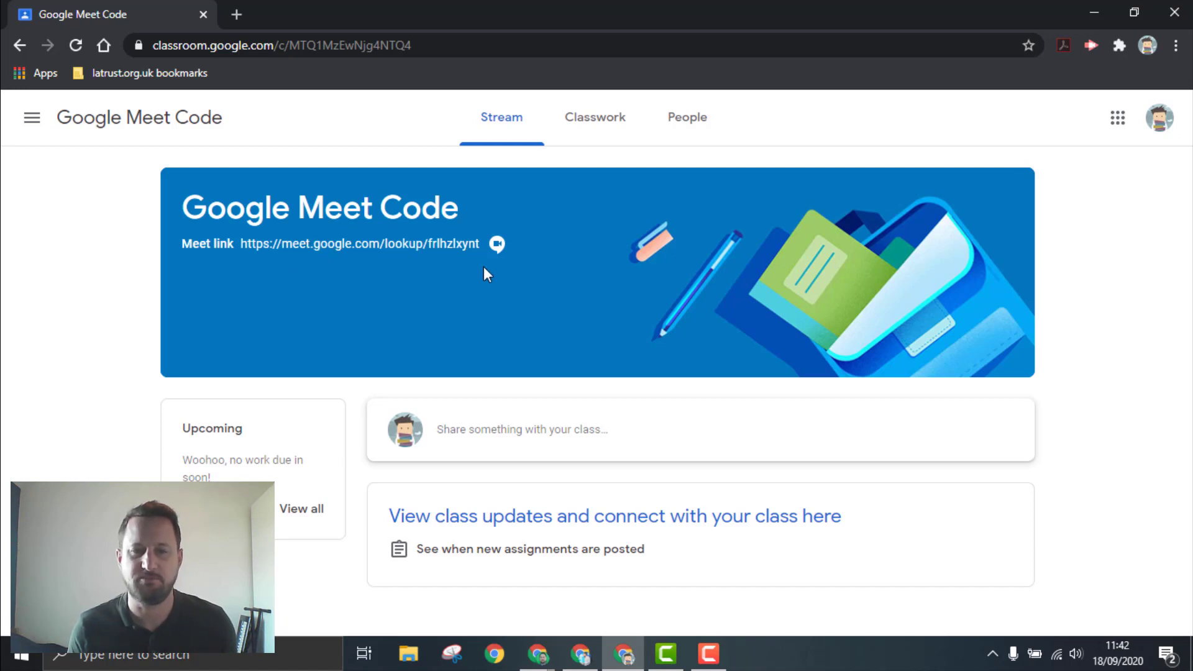
{"action": "left_click", "coordinate": [454, 246]}
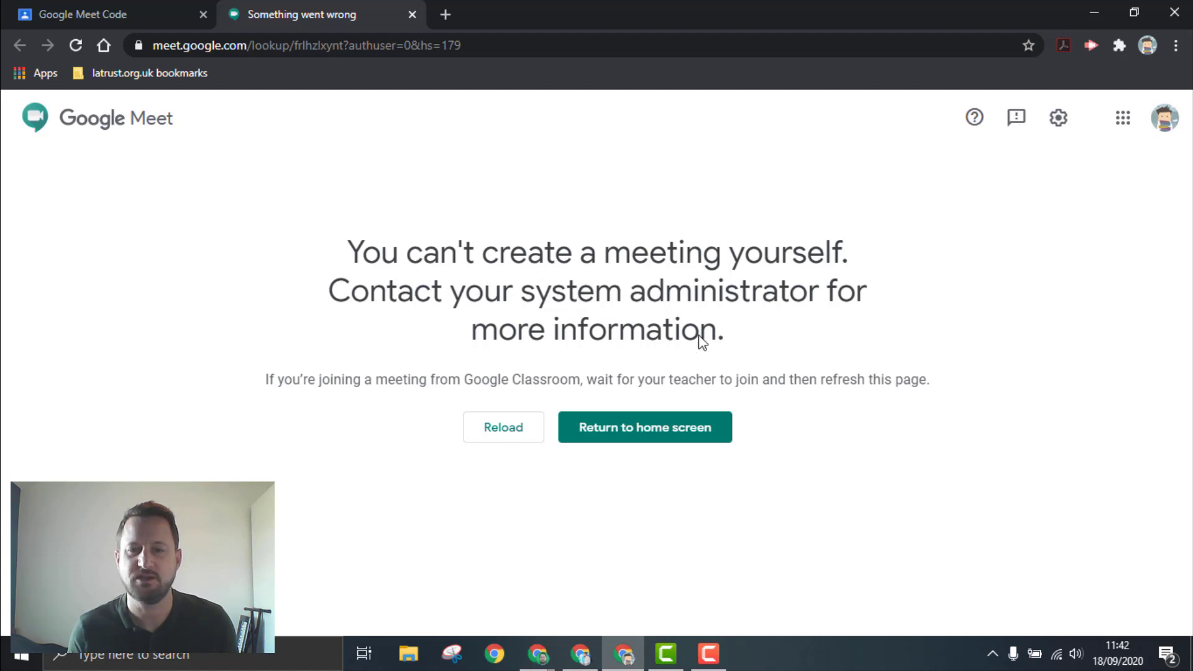
Close the student's error tab and open the class Meet link in the teacher's window.
{"action": "left_click", "coordinate": [414, 15]}
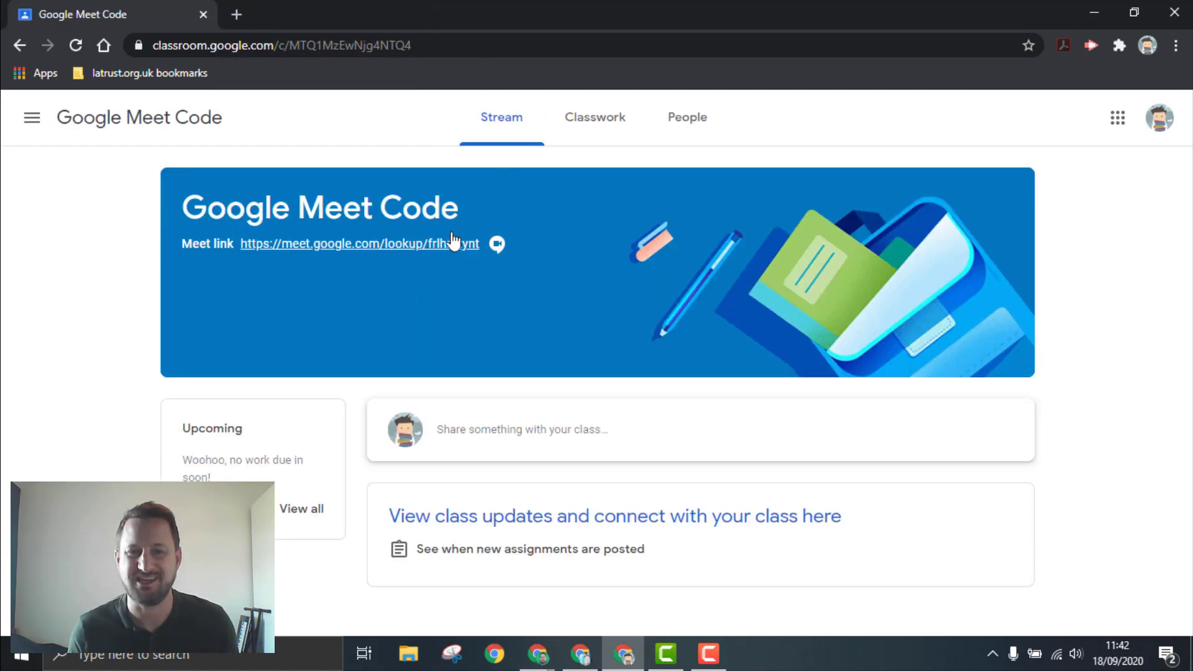
{"action": "key", "text": "alt+Tab"}
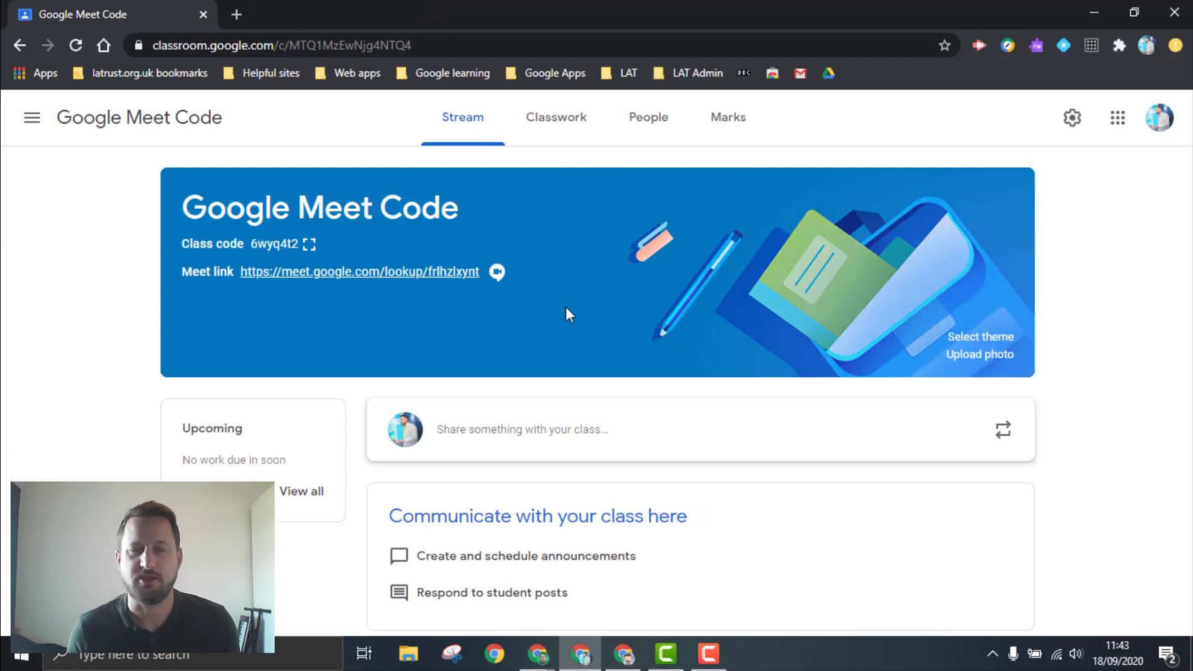
{"action": "left_click", "coordinate": [429, 279]}
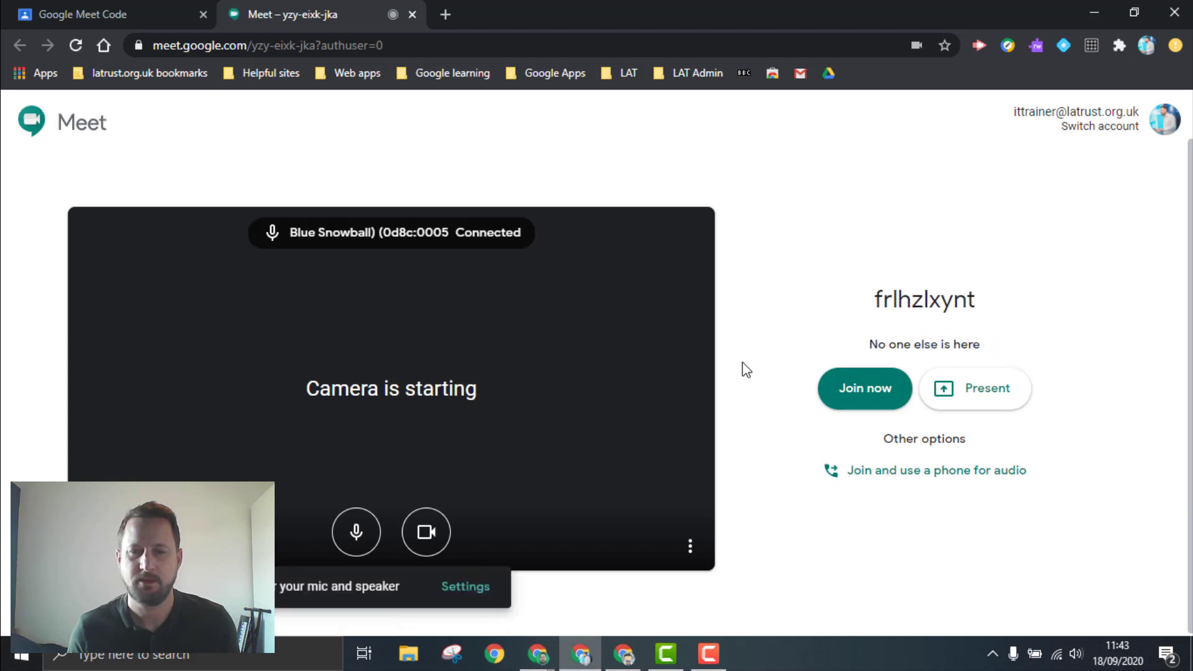
Open the Meet link as the student, see that the meeting hasn't started, and close that tab.
{"action": "key", "text": "alt+Tab"}
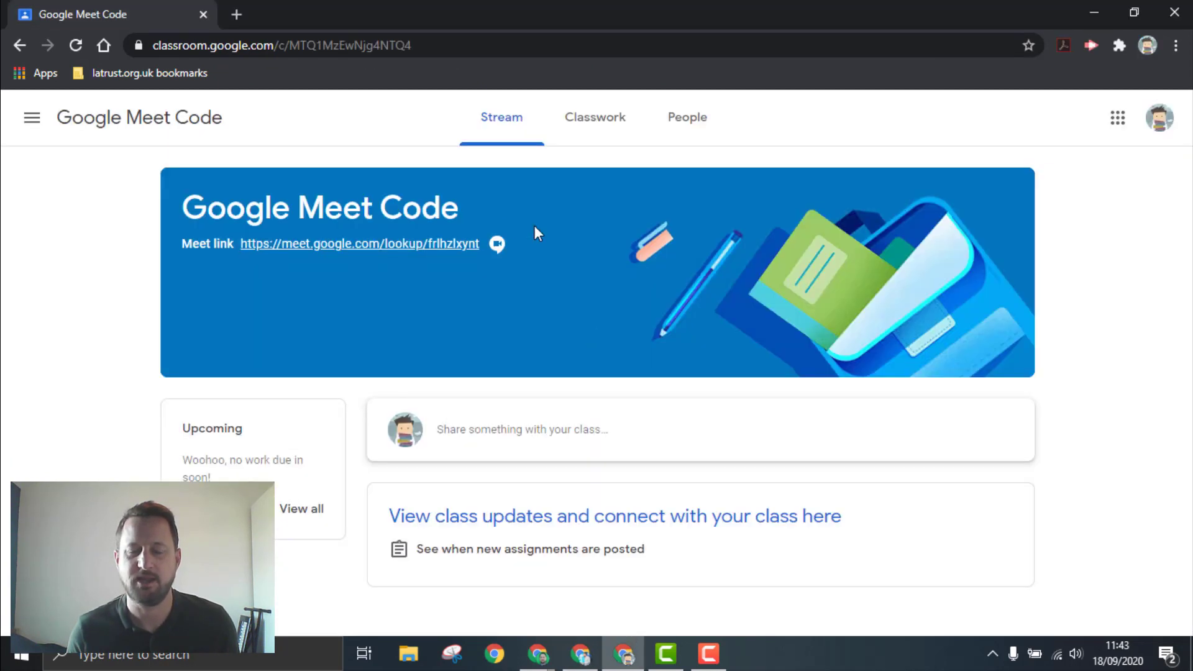
{"action": "left_click", "coordinate": [418, 247]}
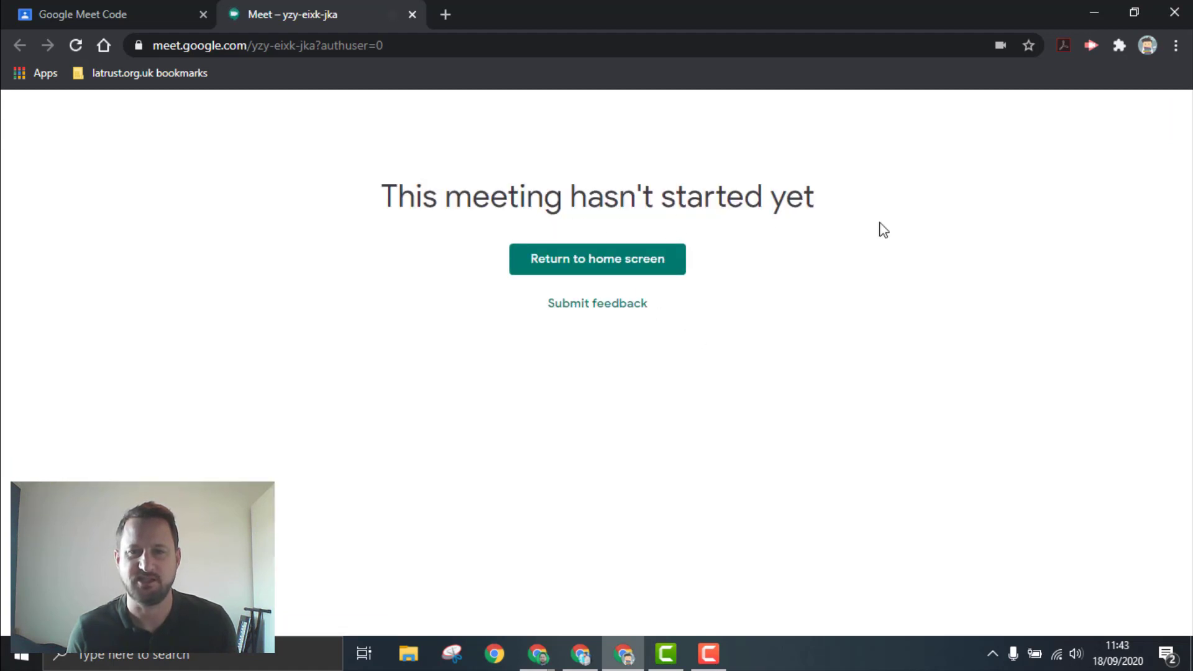
{"action": "left_click", "coordinate": [414, 13]}
Join the class meeting as the teacher with the microphone off and dismiss the add-others prompt.
{"action": "key", "text": "ctrl+shift+t"}
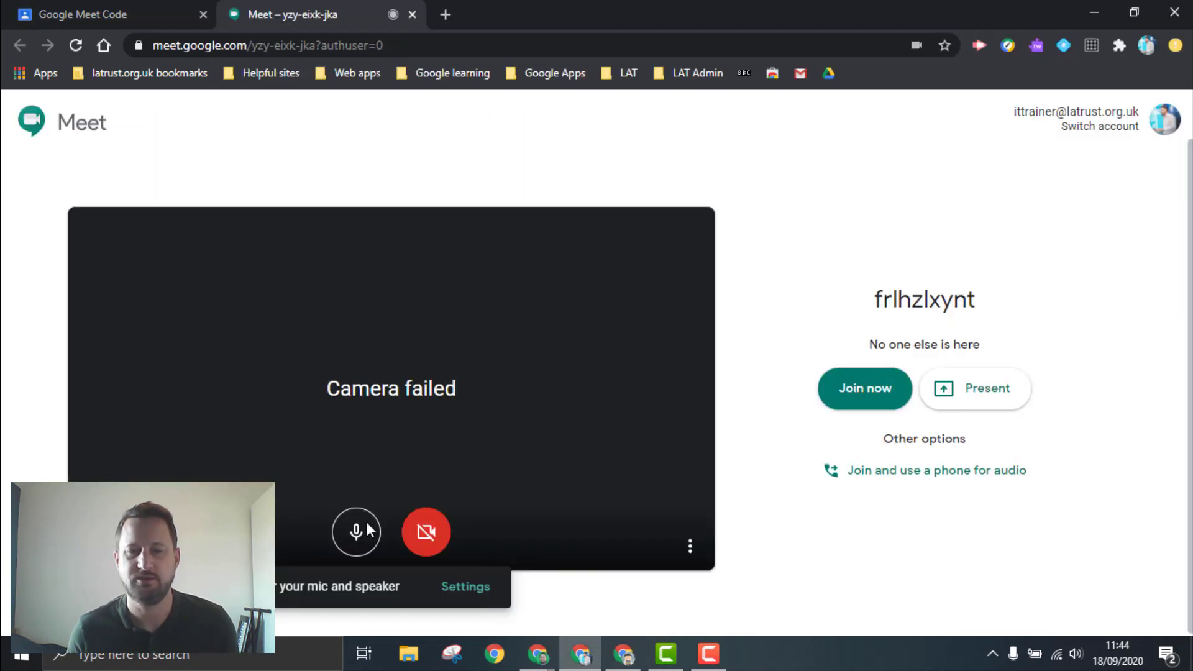
{"action": "left_click", "coordinate": [359, 533]}
{"action": "left_click", "coordinate": [857, 395]}
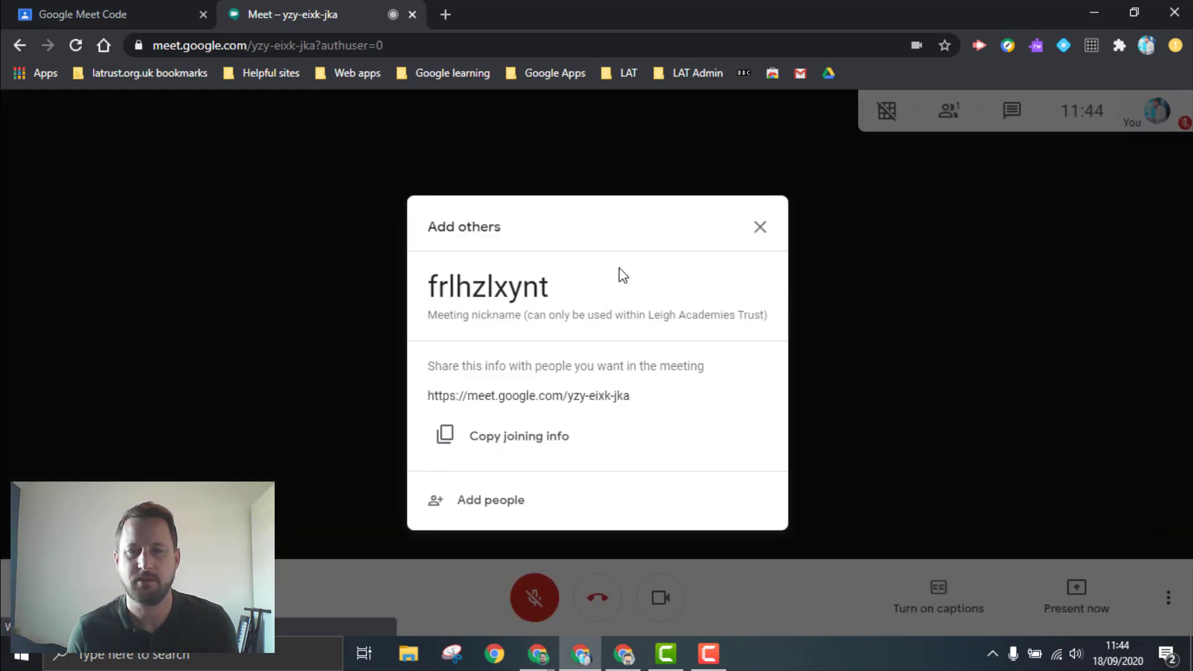
{"action": "left_click", "coordinate": [864, 285]}
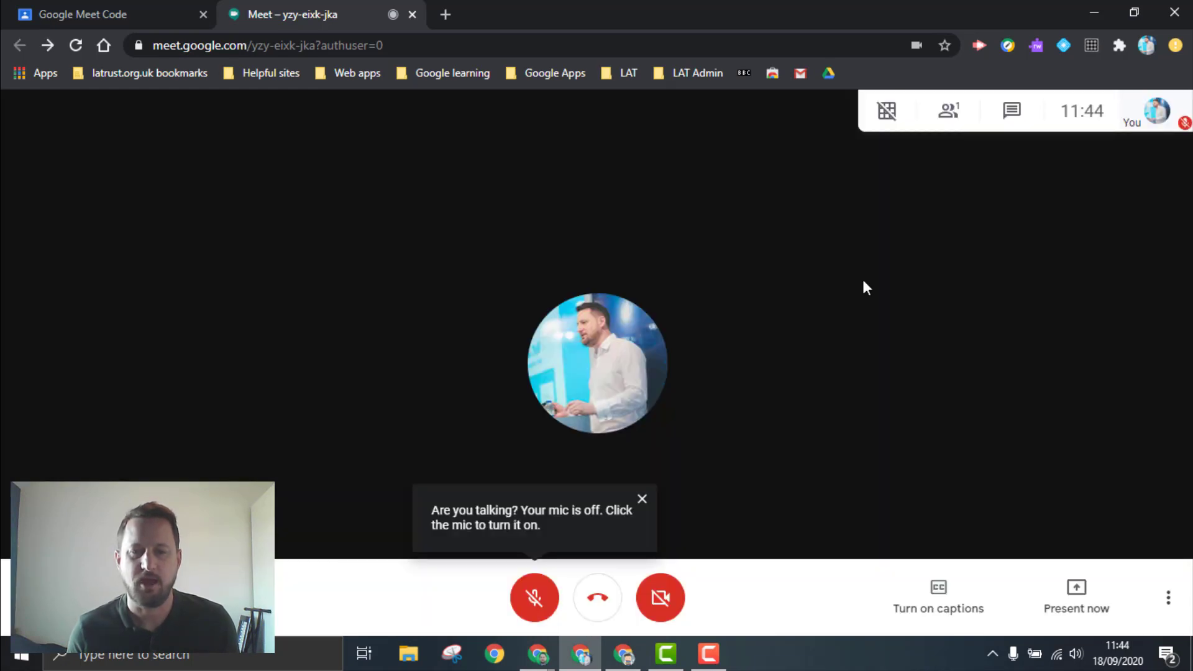
Join the class meeting from the student's window, then return to the teacher's two-person call.
{"action": "key", "text": "ctrl+w"}
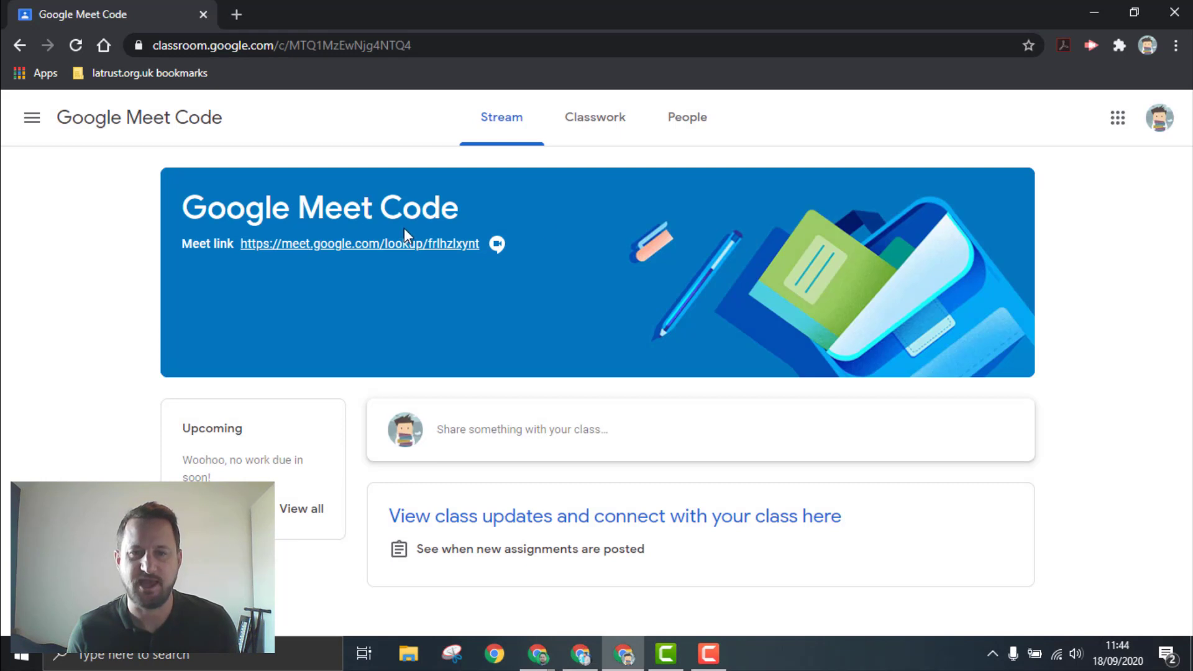
{"action": "left_click", "coordinate": [399, 243]}
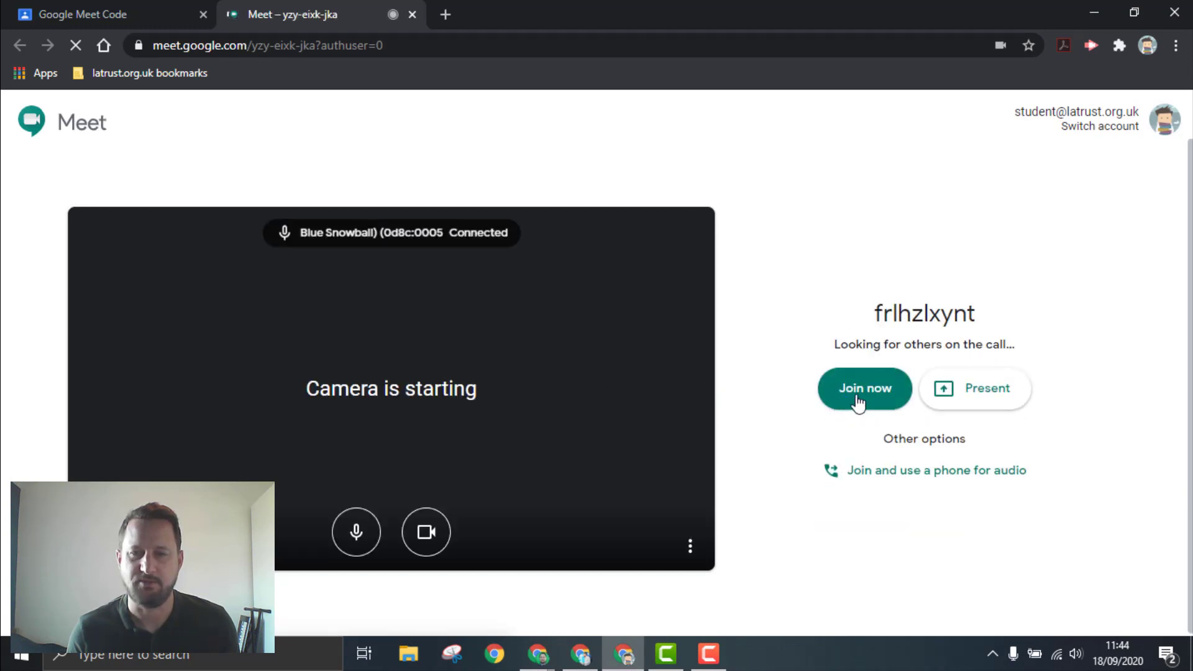
{"action": "left_click", "coordinate": [867, 399]}
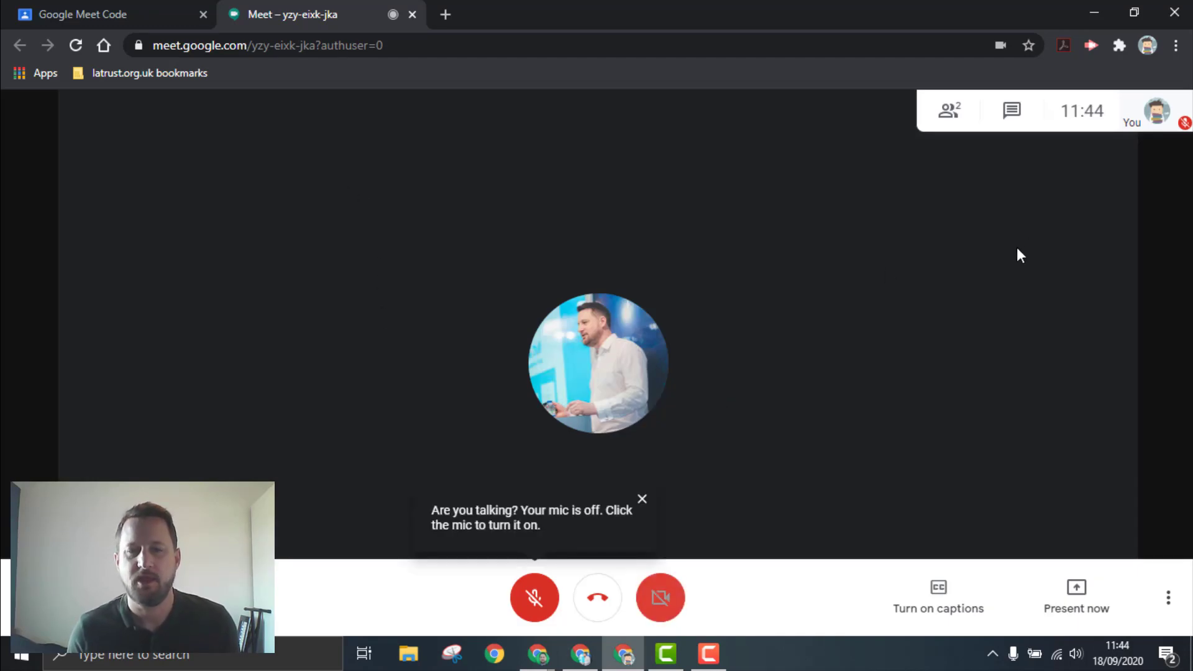
{"action": "key", "text": "alt+Tab"}
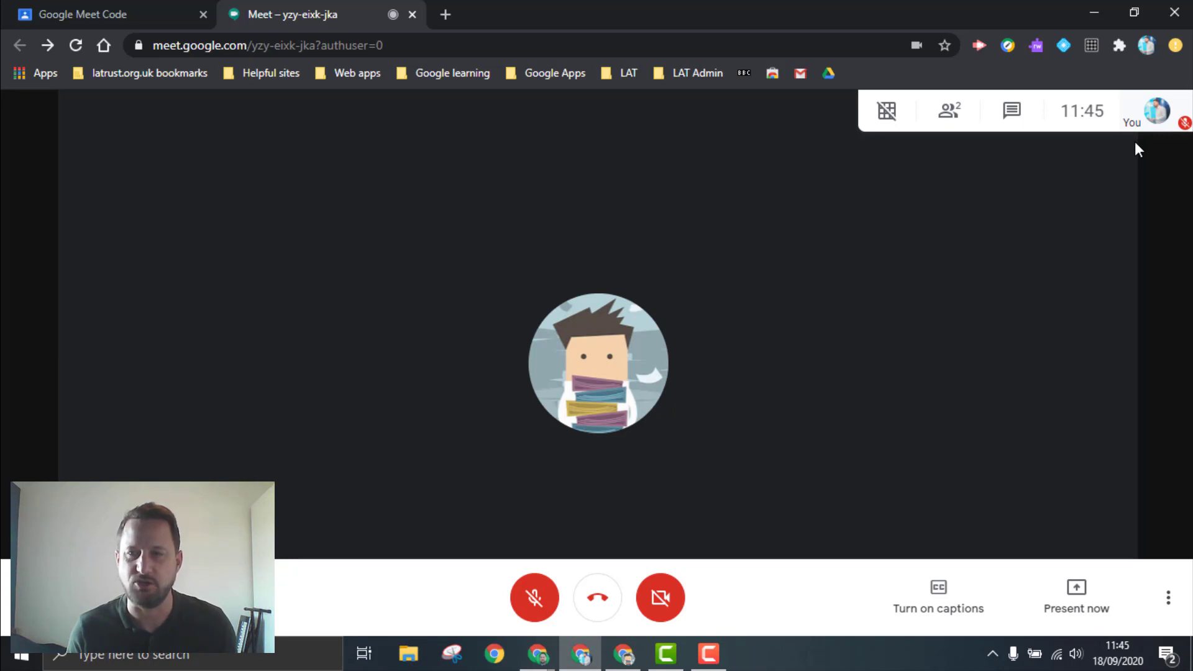
Show the call's participant list and bring up the student participant's actions.
{"action": "mouse_move", "coordinate": [1145, 127]}
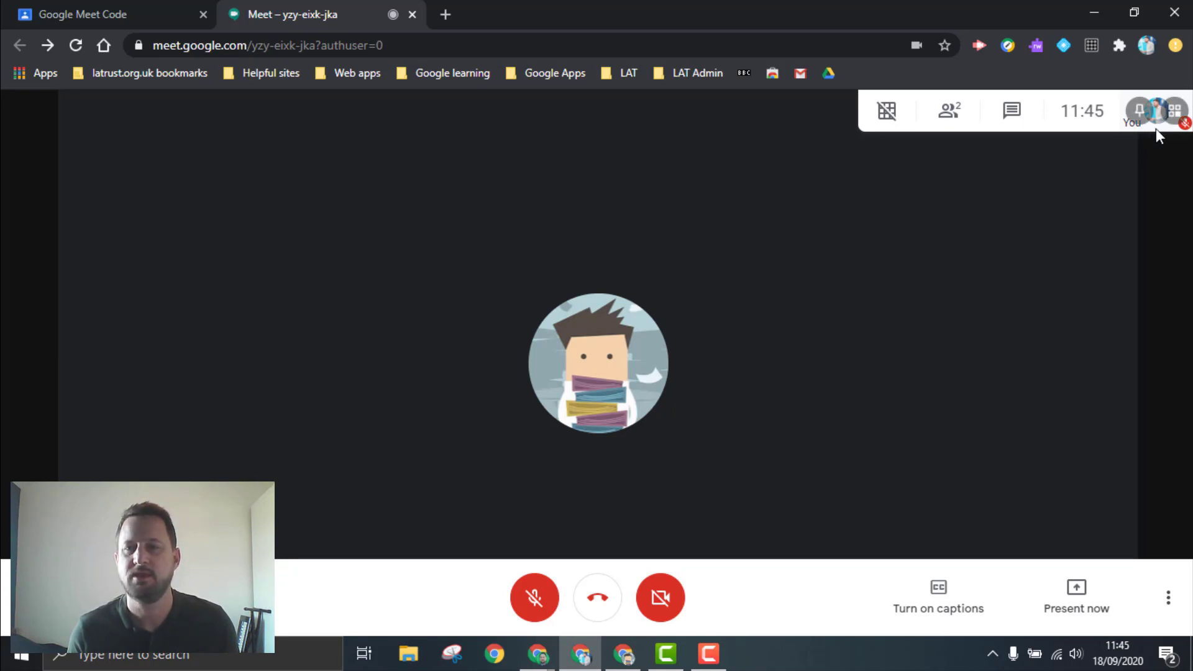
{"action": "left_click", "coordinate": [948, 118]}
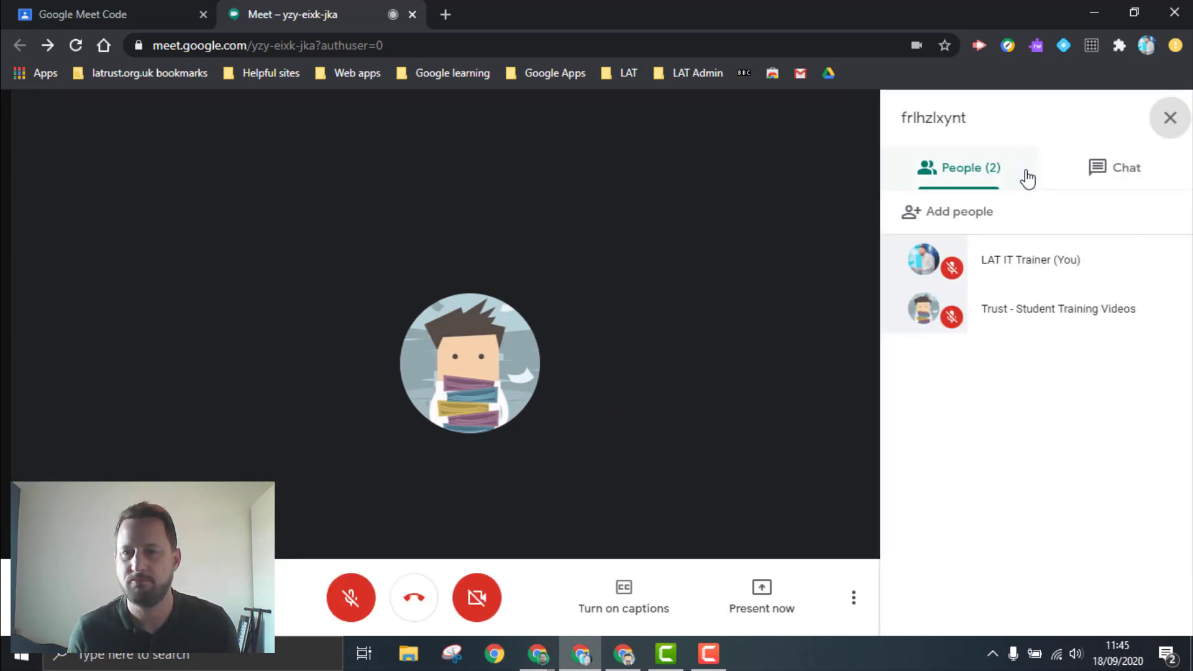
{"action": "mouse_move", "coordinate": [1044, 312]}
{"action": "left_click", "coordinate": [1169, 311]}
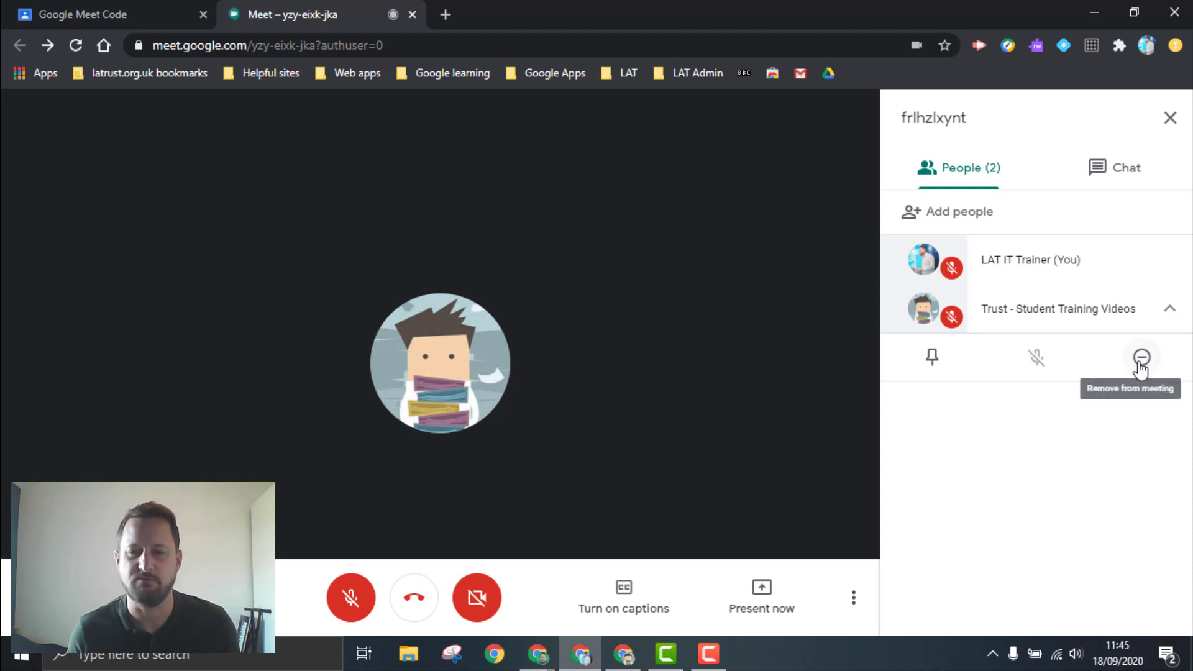
Leave the call as the teacher and switch to the student's window, still in the meeting.
{"action": "left_click", "coordinate": [414, 603]}
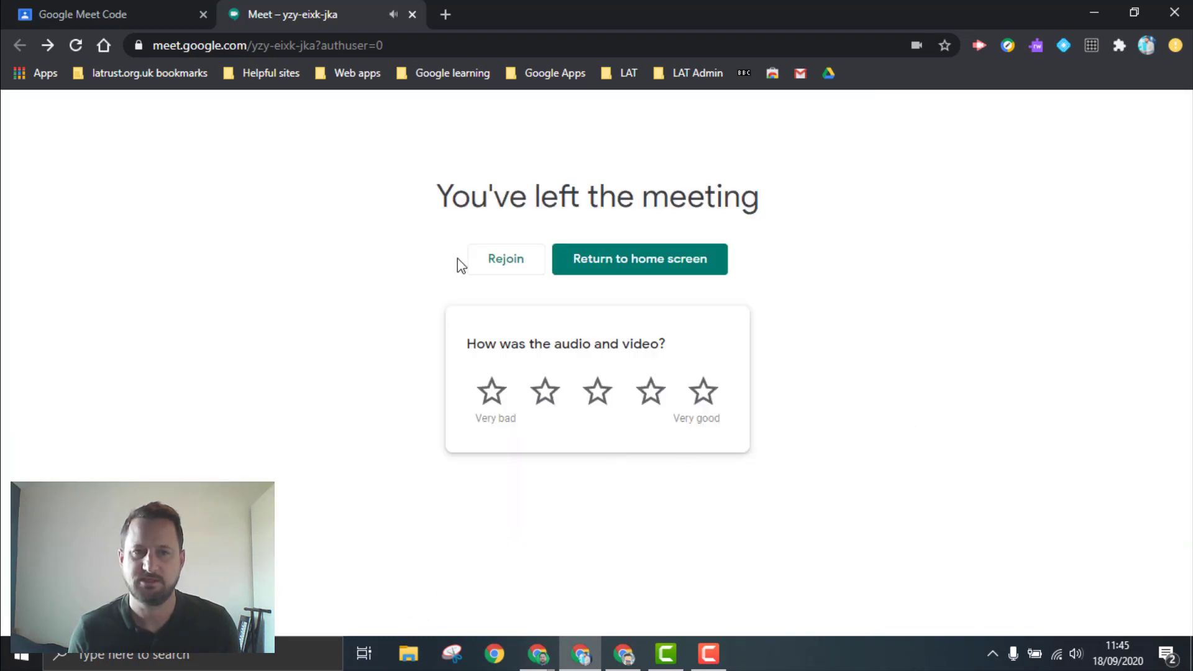
{"action": "key", "text": "alt+Tab"}
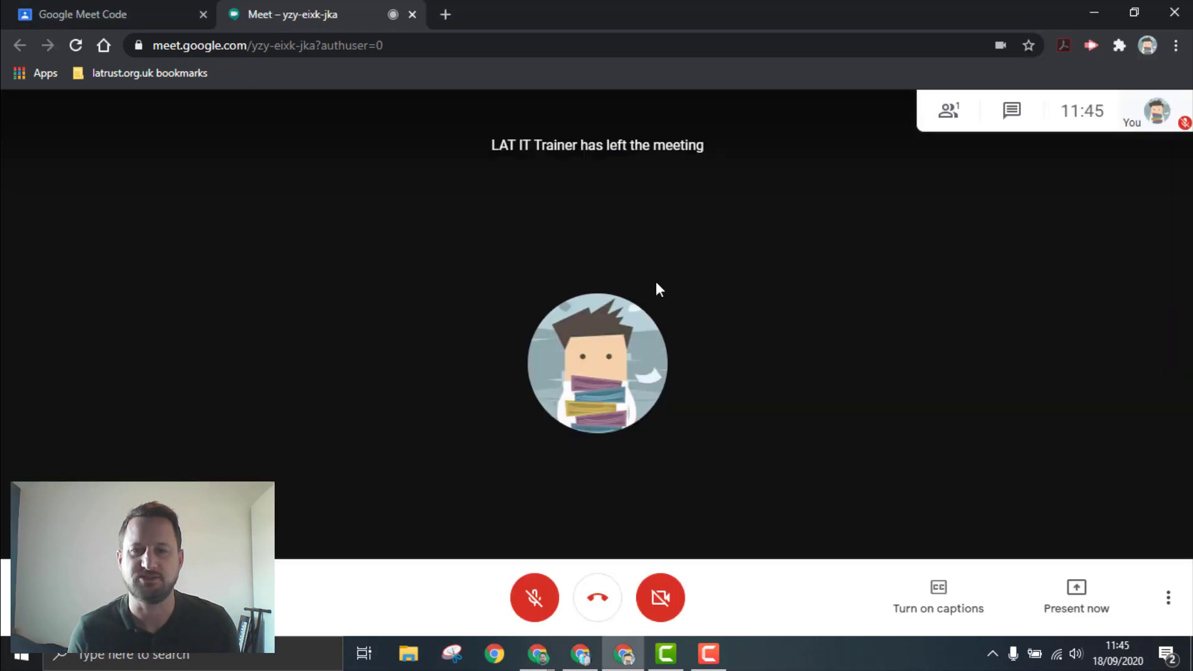
{"action": "key", "text": "ctrl+e"}
{"action": "key", "text": "ctrl+e"}
{"action": "key", "text": "ctrl+e"}
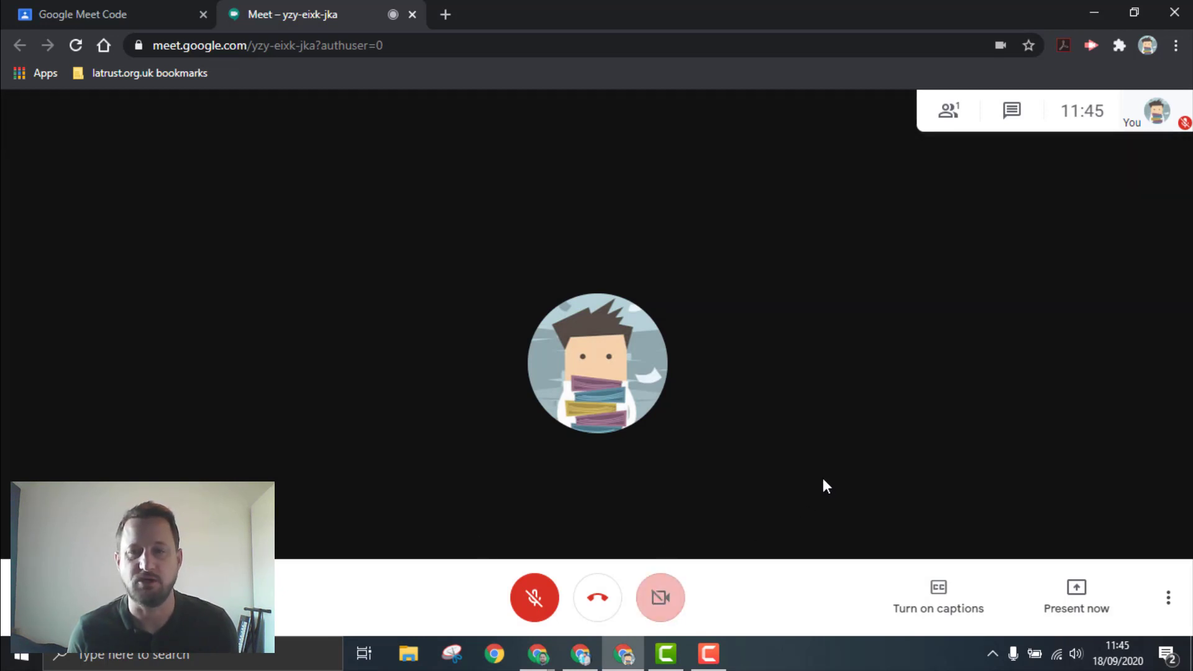
{"action": "key", "text": "ctrl+e"}
{"action": "key", "text": "ctrl+e"}
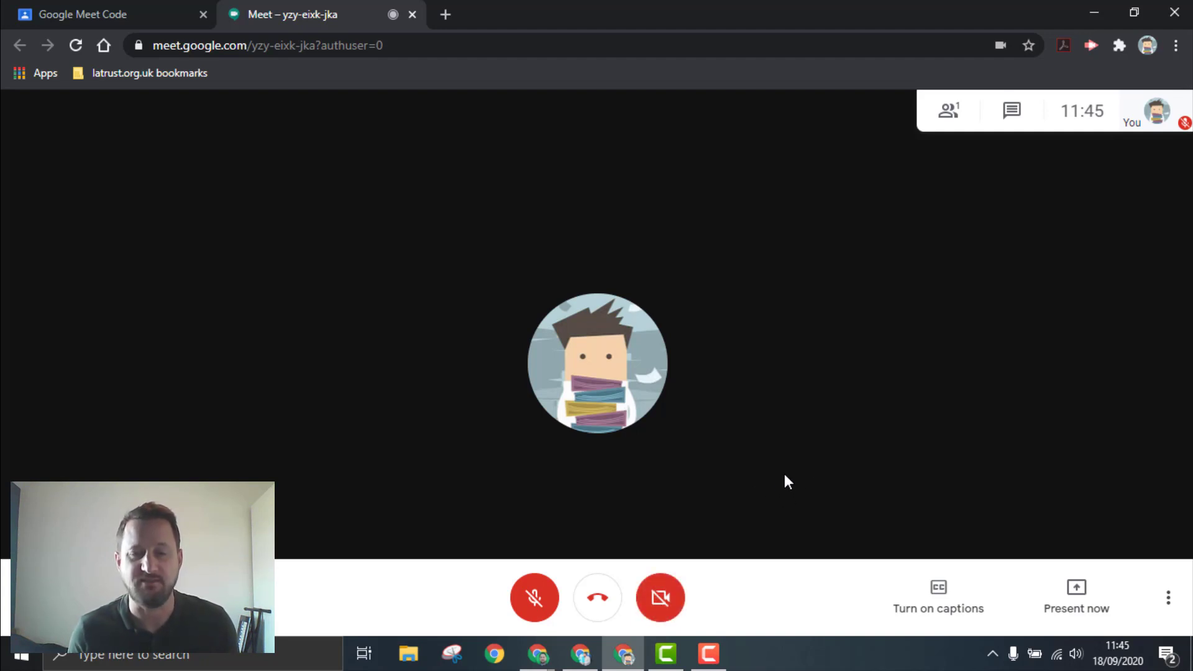
{"action": "key", "text": "ctrl+e"}
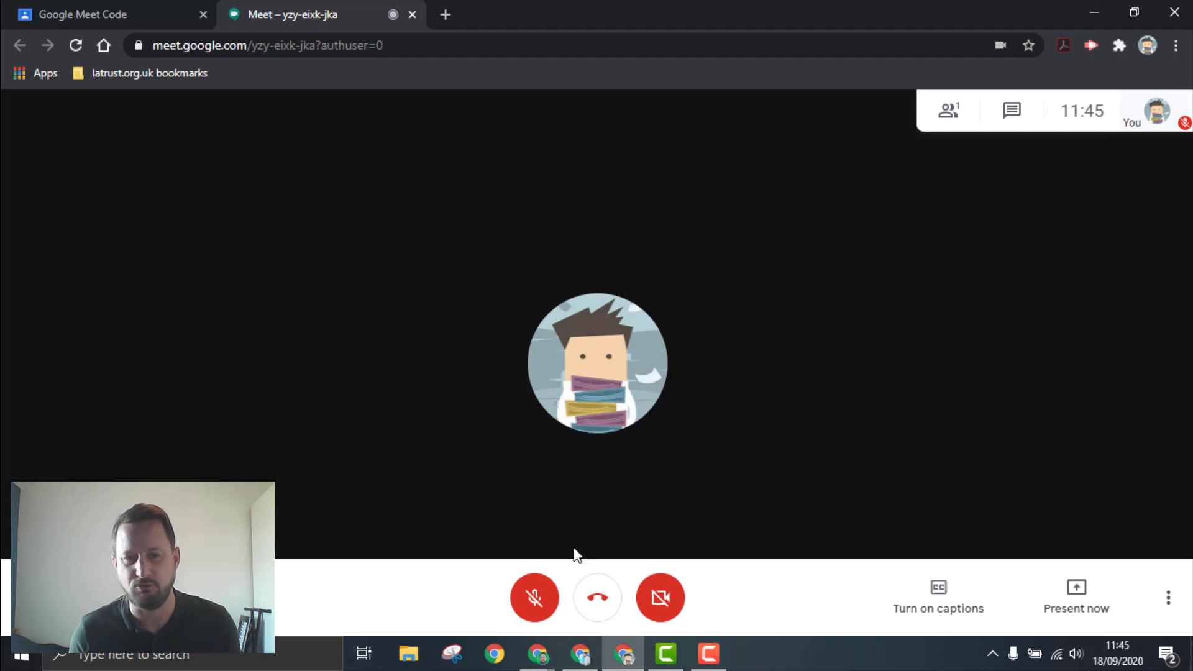
Select the meeting's full web address in the student's address bar.
{"action": "key", "text": "ctrl+e"}
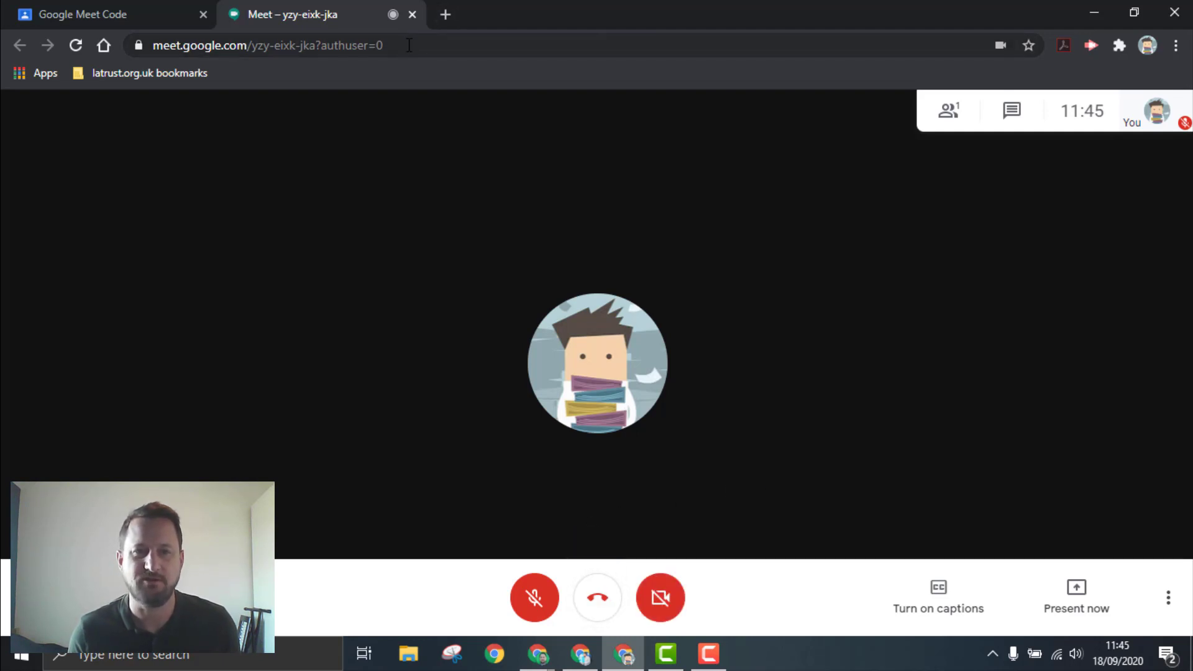
{"action": "key", "text": "ctrl+e"}
{"action": "left_click", "coordinate": [324, 44]}
{"action": "left_click", "coordinate": [316, 45]}
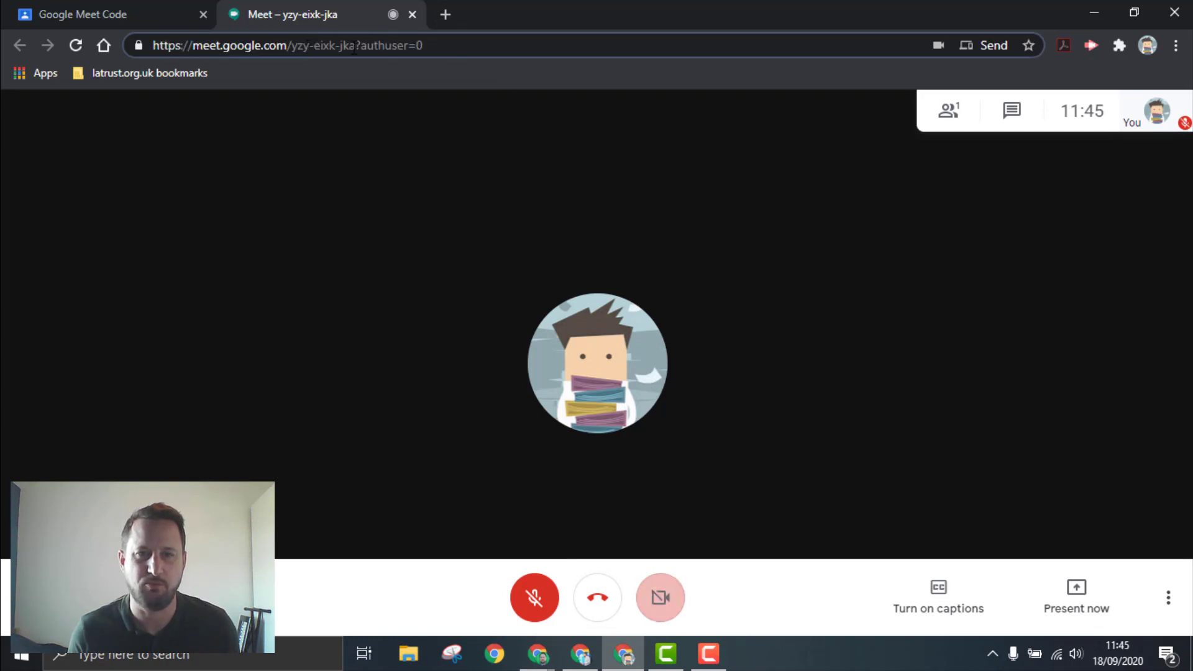
{"action": "left_click_drag", "start_coordinate": [355, 45], "coordinate": [153, 44]}
{"action": "key", "text": "ctrl+c"}
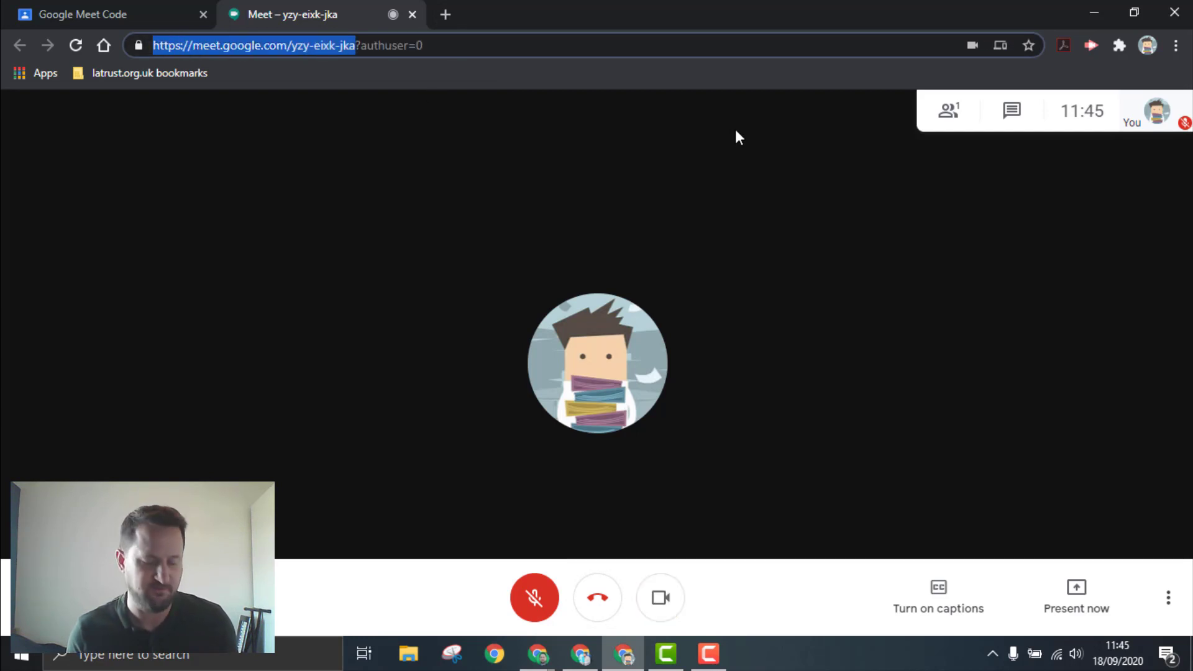
Leave the call as the student, try Rejoin, then load the pasted meeting address.
{"action": "left_click", "coordinate": [597, 597]}
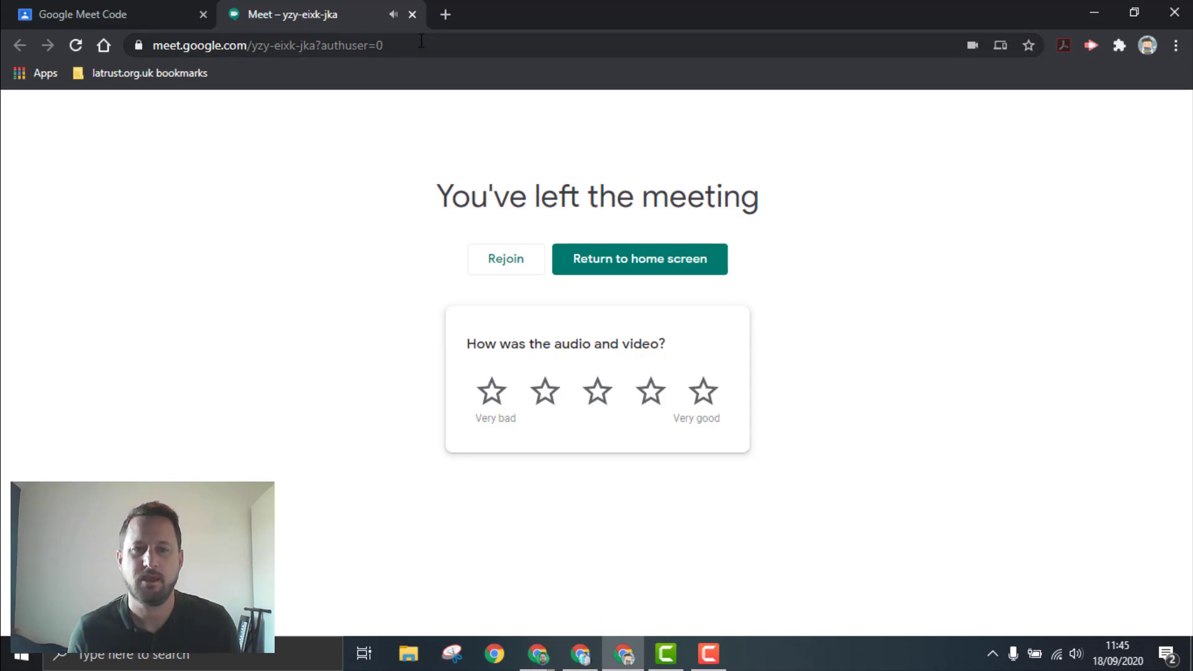
{"action": "left_click", "coordinate": [497, 261]}
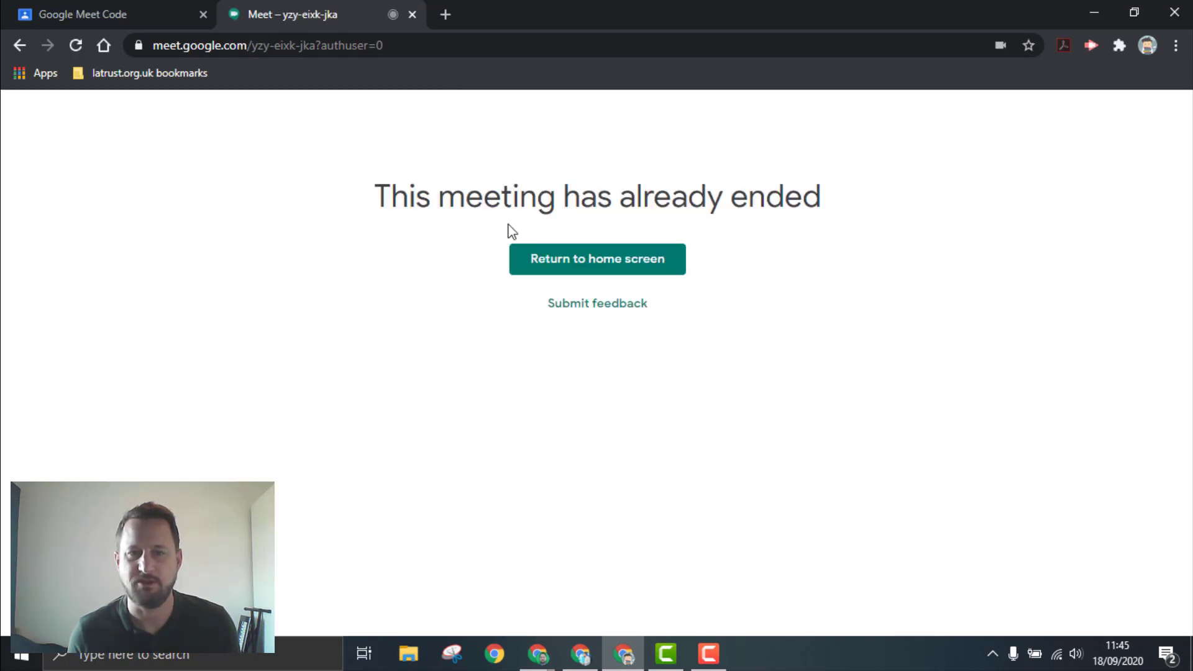
{"action": "left_click", "coordinate": [684, 47]}
{"action": "key", "text": "ctrl+v"}
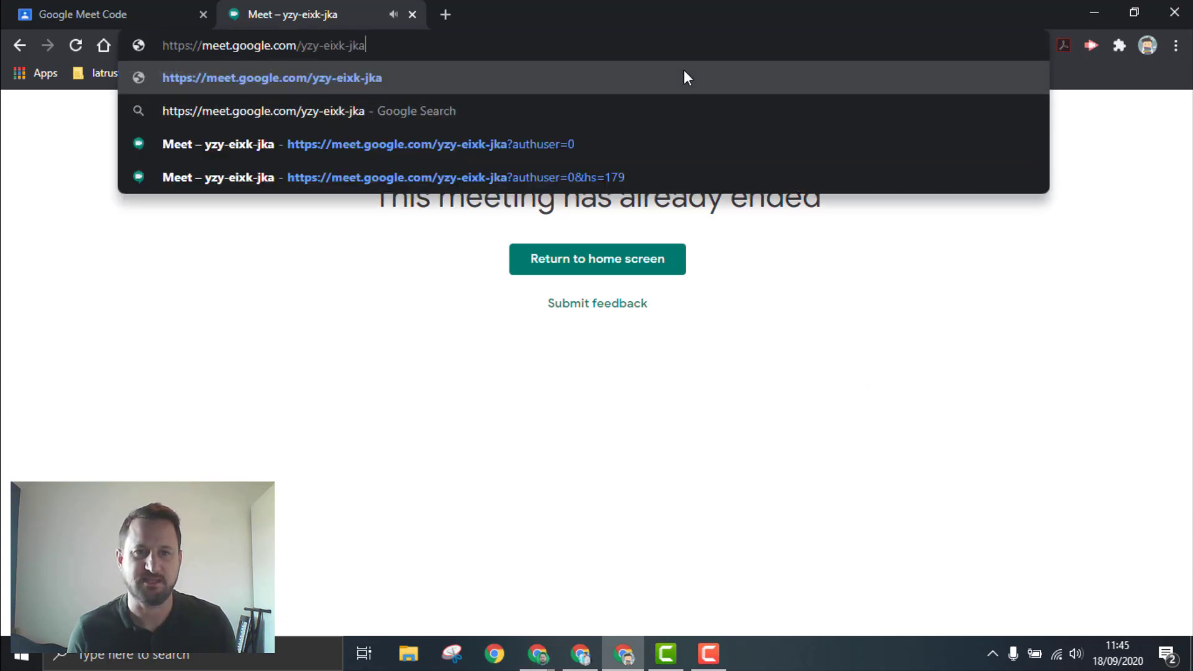
{"action": "left_click", "coordinate": [683, 77]}
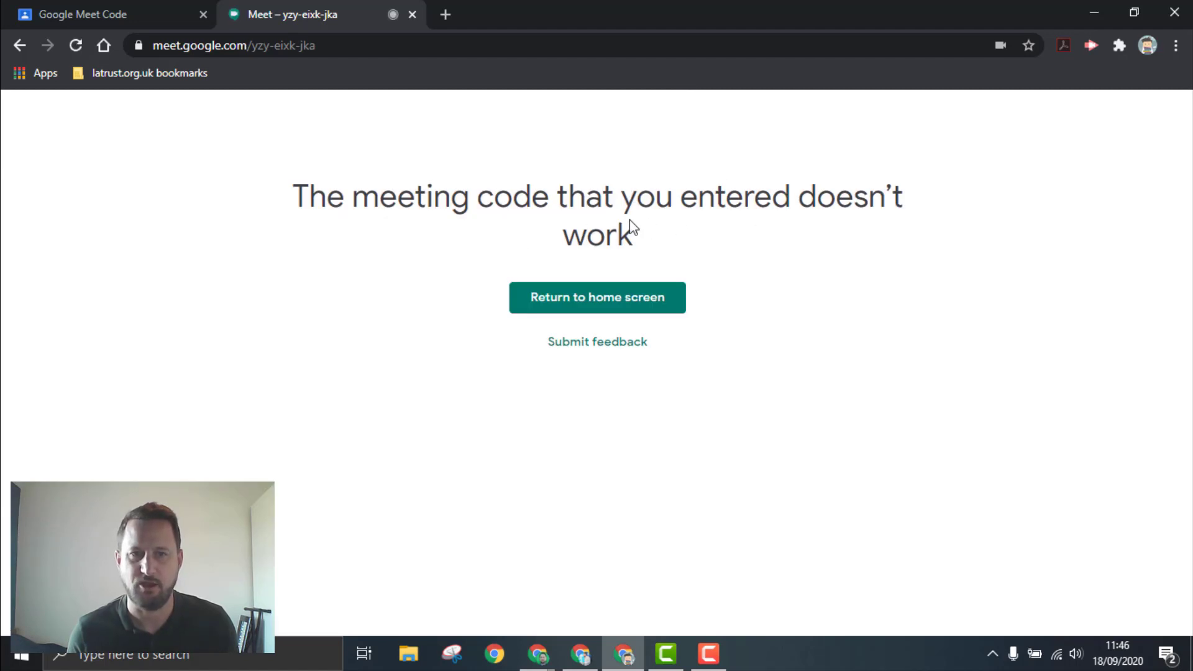
Reopen the class Meet link as the student, close its can't-create-meeting error, and return to the teacher.
{"action": "left_click", "coordinate": [413, 15]}
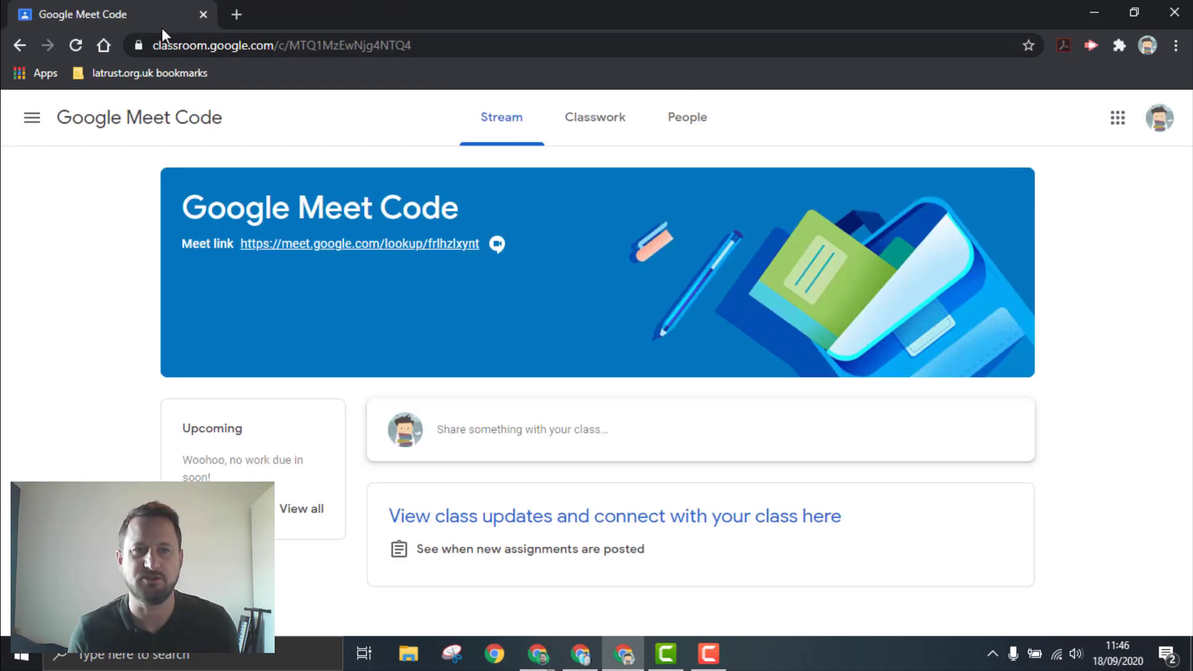
{"action": "left_click", "coordinate": [340, 246]}
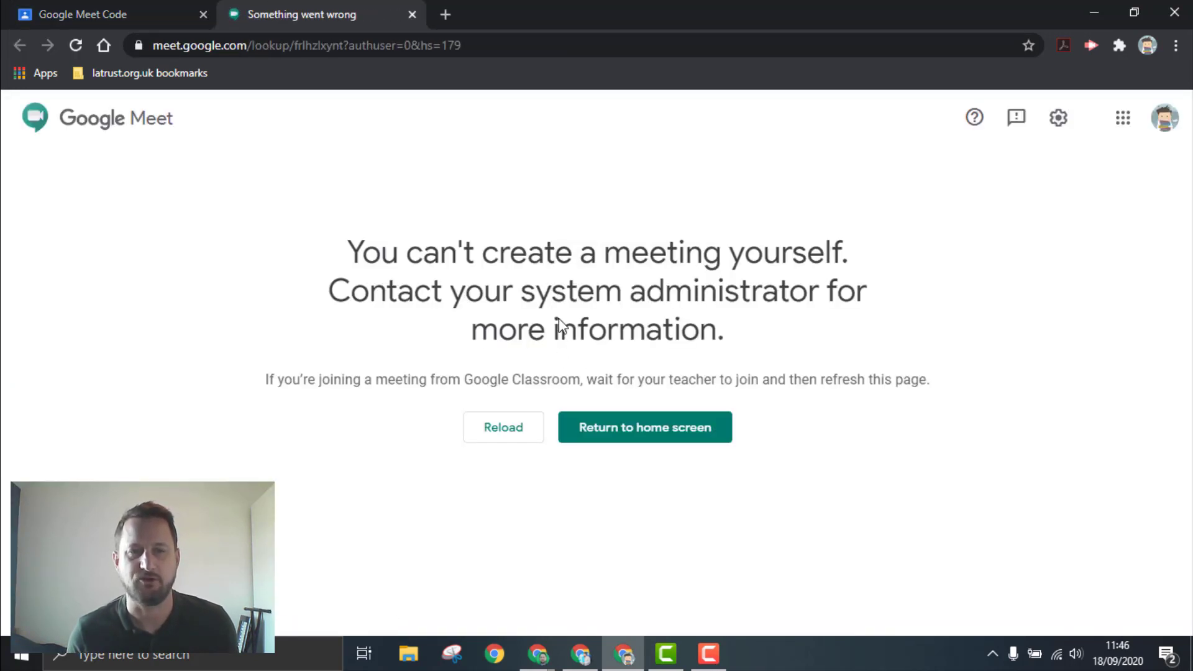
{"action": "left_click", "coordinate": [412, 14]}
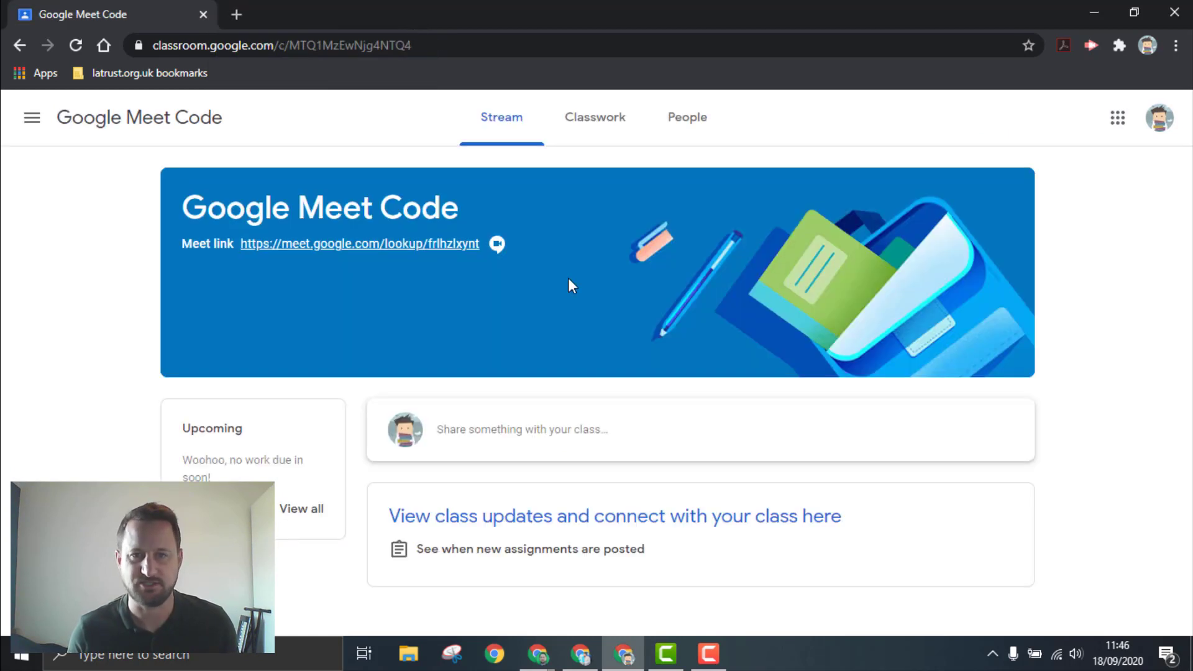
{"action": "key", "text": "alt+Tab"}
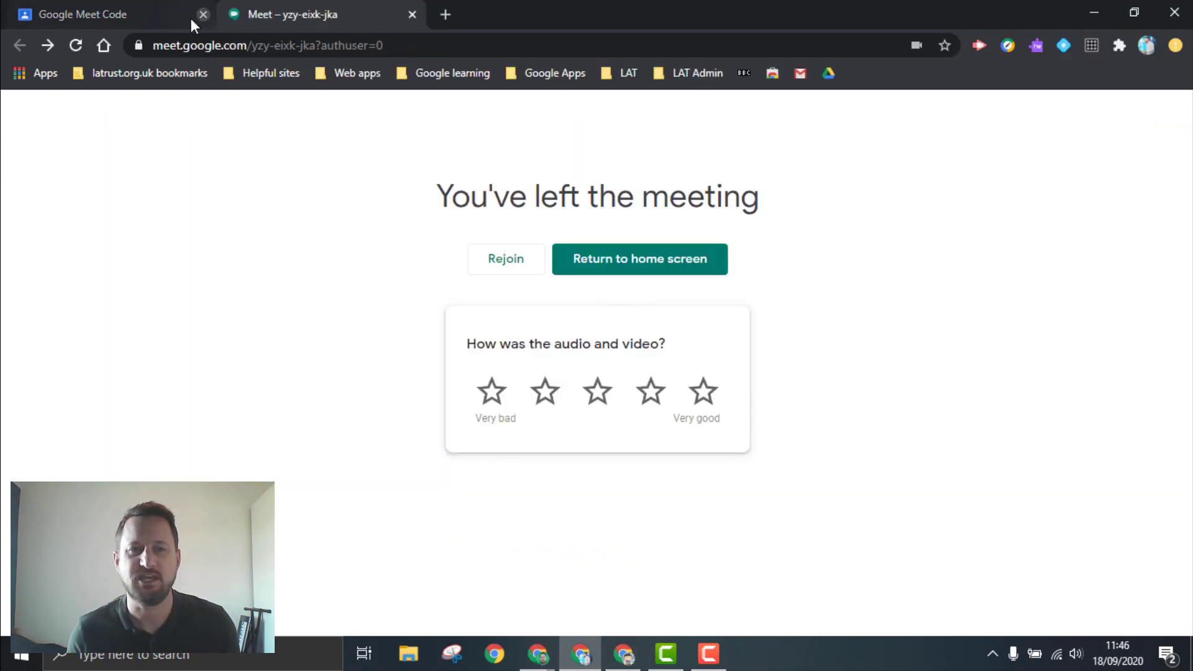
In the Google Meet Code class settings, switch off Visible to students and Reset the Meet link.
{"action": "left_click", "coordinate": [177, 17]}
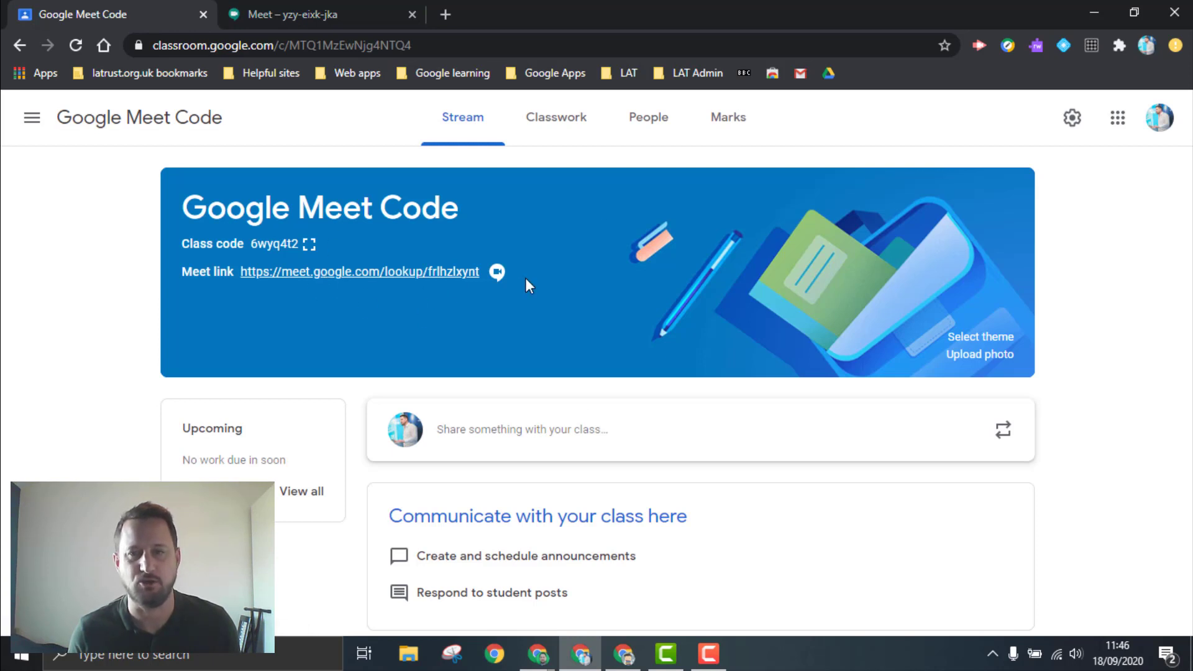
{"action": "left_click", "coordinate": [1072, 118]}
{"action": "scroll", "coordinate": [575, 435], "scroll_direction": "down", "scroll_amount": 4}
{"action": "scroll", "coordinate": [576, 438], "scroll_direction": "down", "scroll_amount": 6}
{"action": "scroll", "coordinate": [539, 403], "scroll_direction": "down", "scroll_amount": 3}
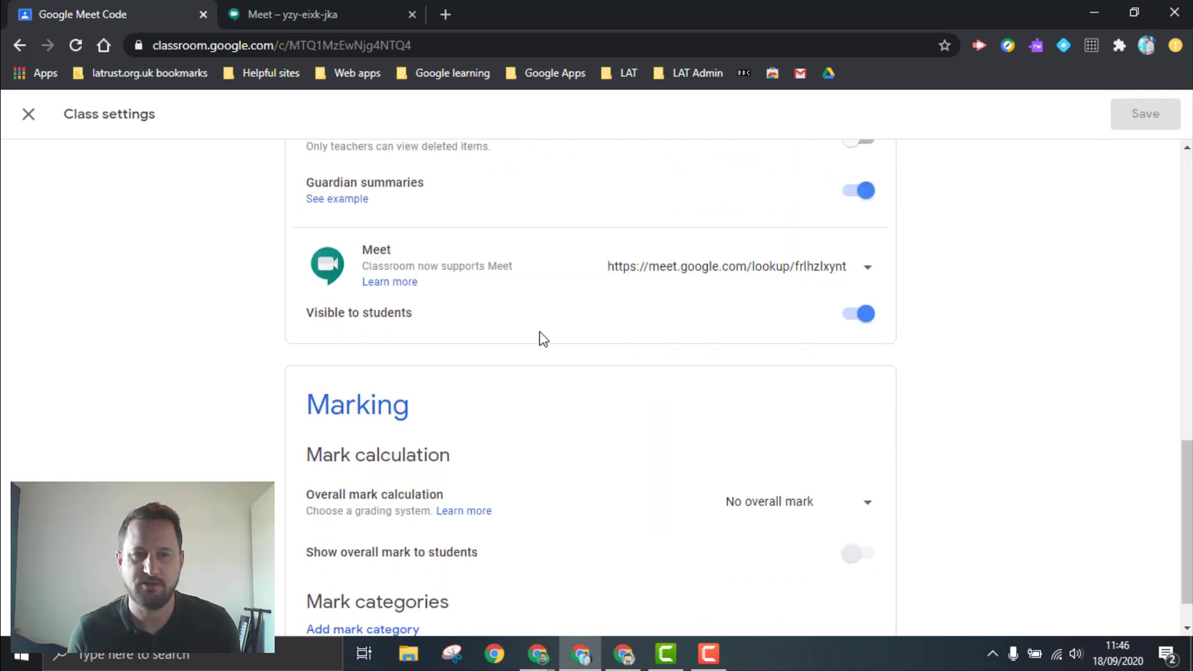
{"action": "left_click", "coordinate": [845, 319]}
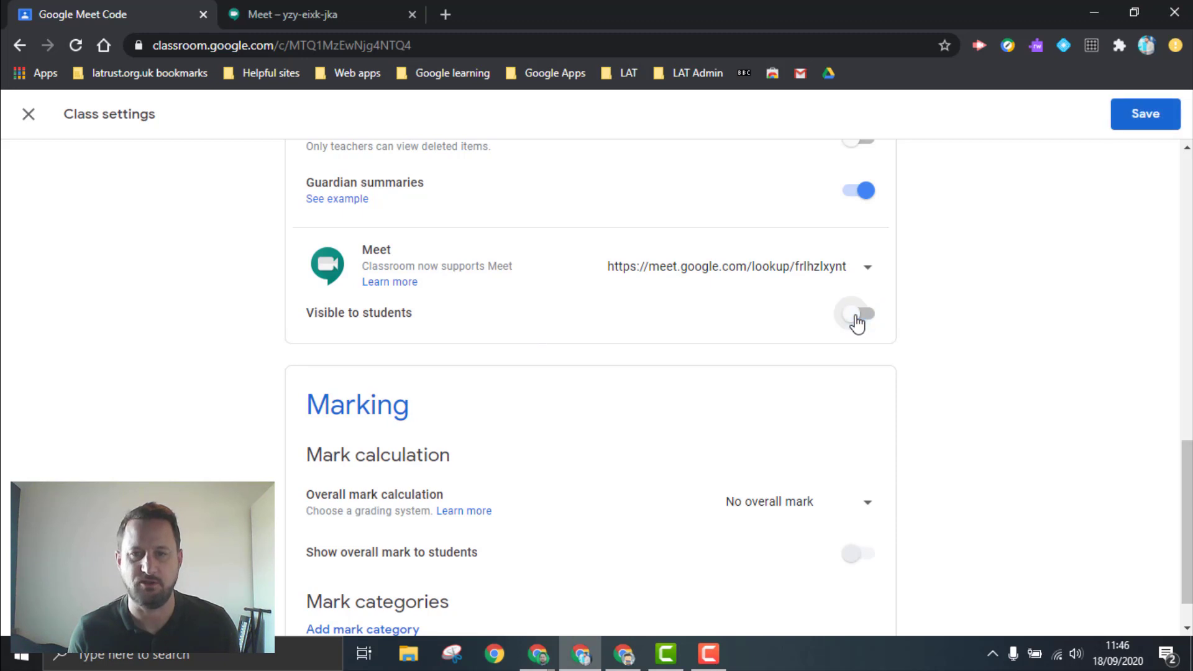
{"action": "left_click", "coordinate": [869, 274]}
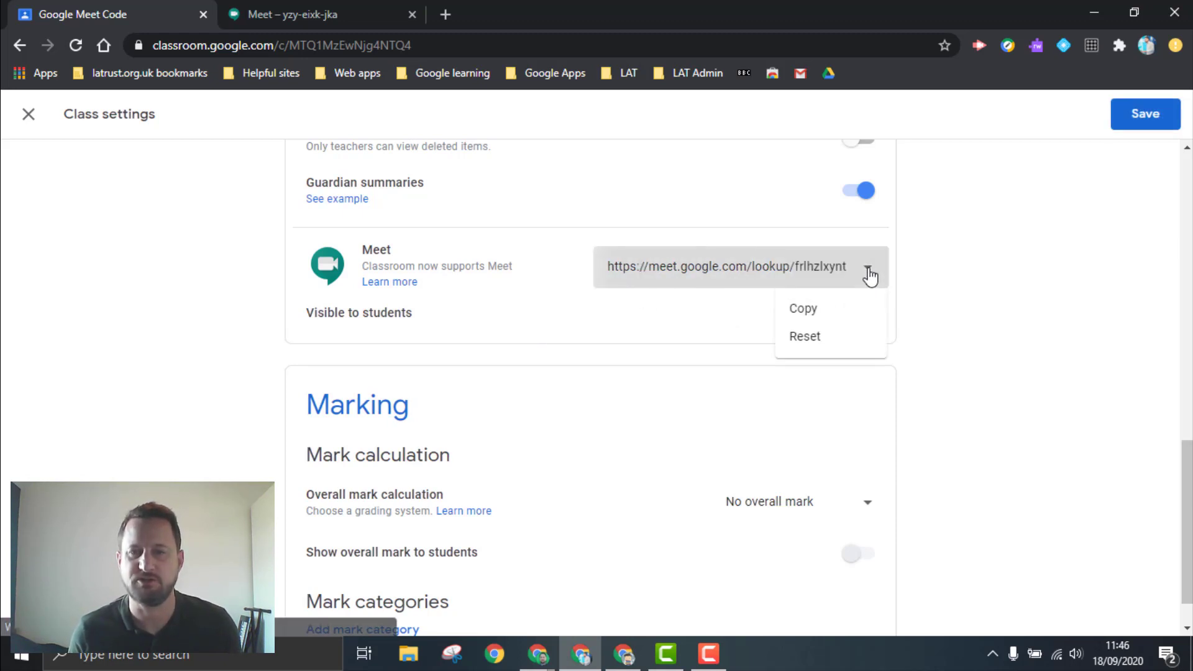
{"action": "left_click", "coordinate": [819, 339]}
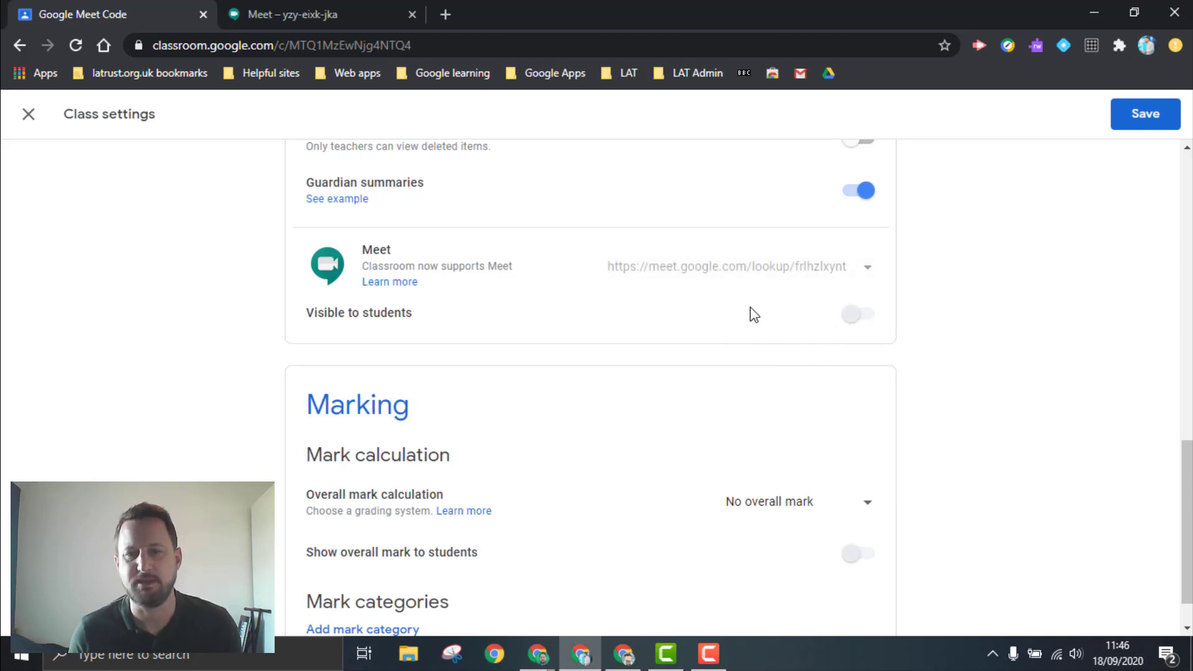